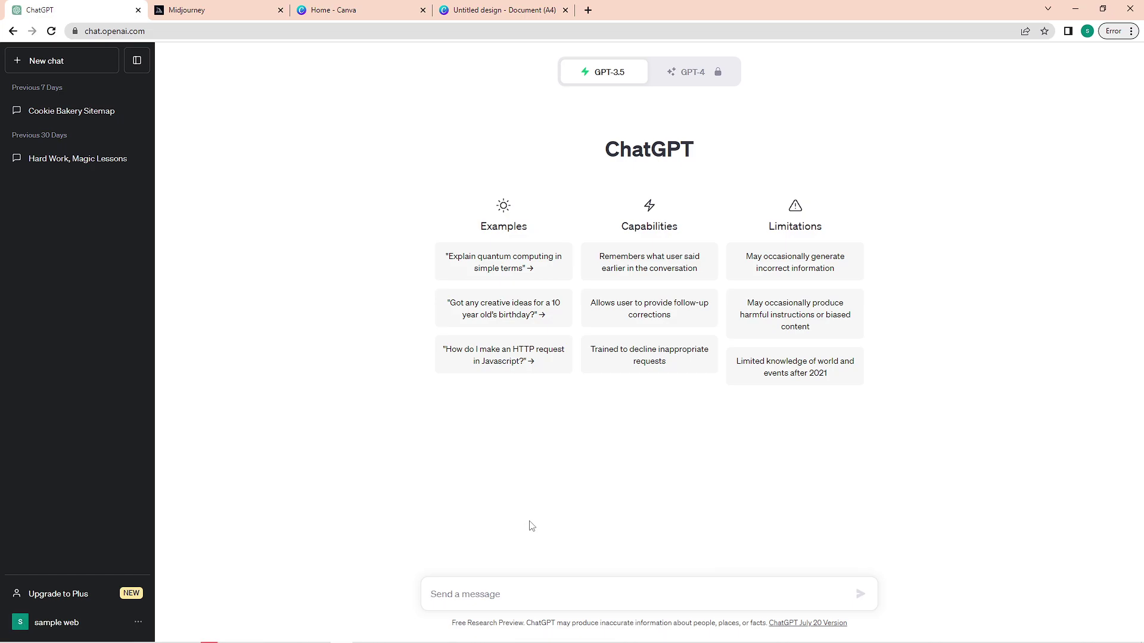
Search Google for 'what is midjourney' in a new tab.
{"action": "left_click", "coordinate": [588, 10]}
{"action": "type", "text": "wht"}
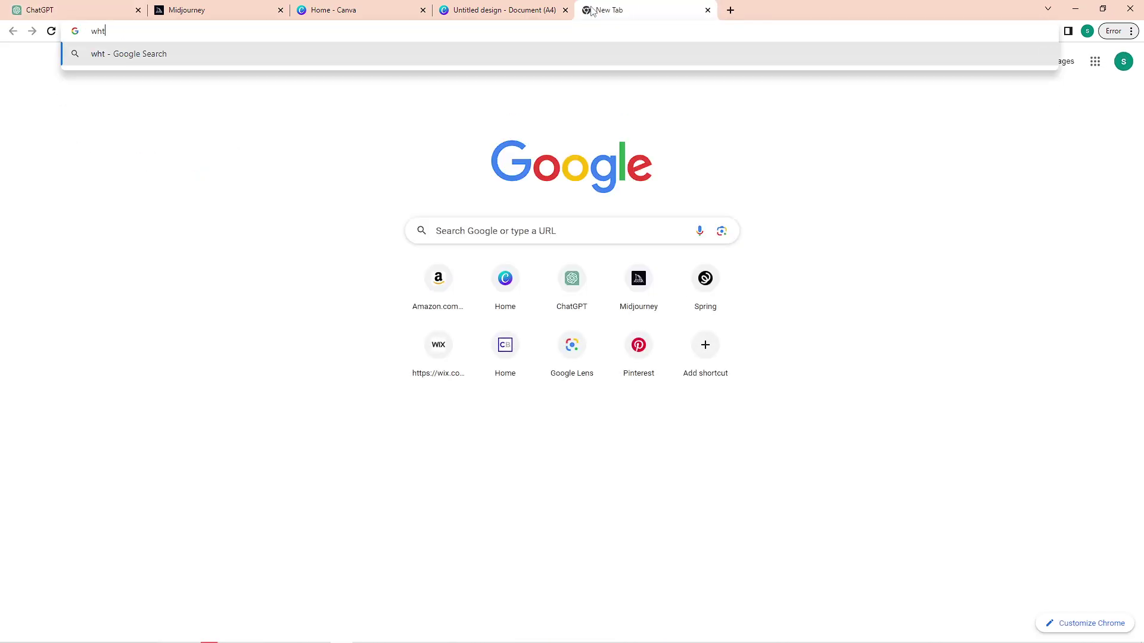
{"action": "key", "text": "BackSpace"}
{"action": "type", "text": "at is midjourney"}
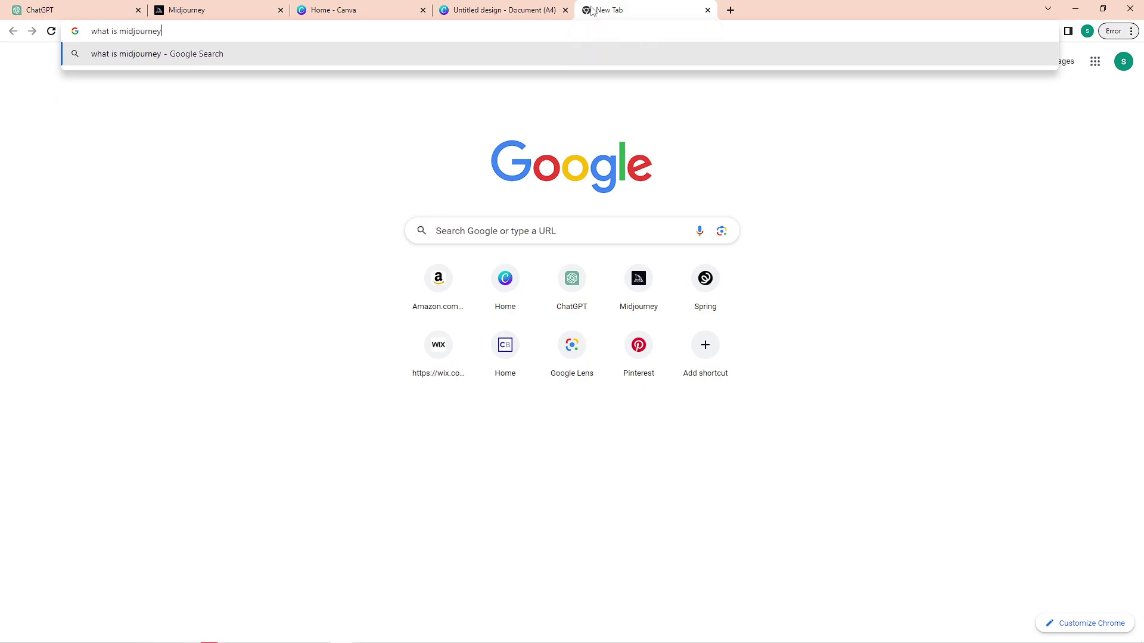
{"action": "key", "text": "Return"}
Expand 'What is Midjourney and how it works?' and select its answer paragraph.
{"action": "left_click", "coordinate": [305, 321]}
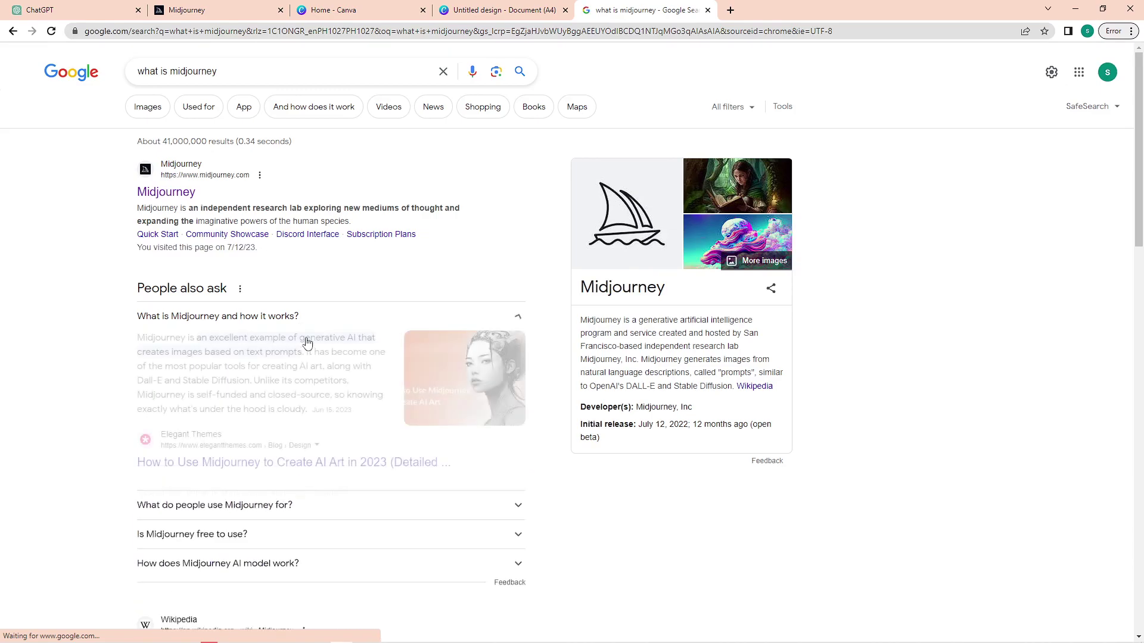
{"action": "left_click", "coordinate": [71, 9]}
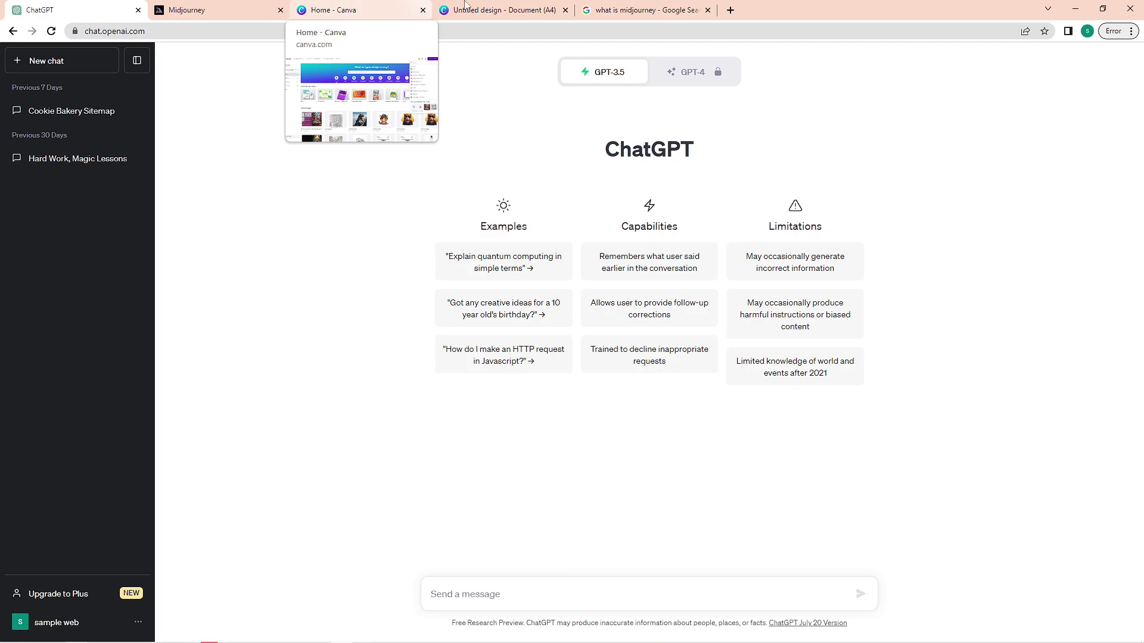
{"action": "left_click", "coordinate": [650, 10]}
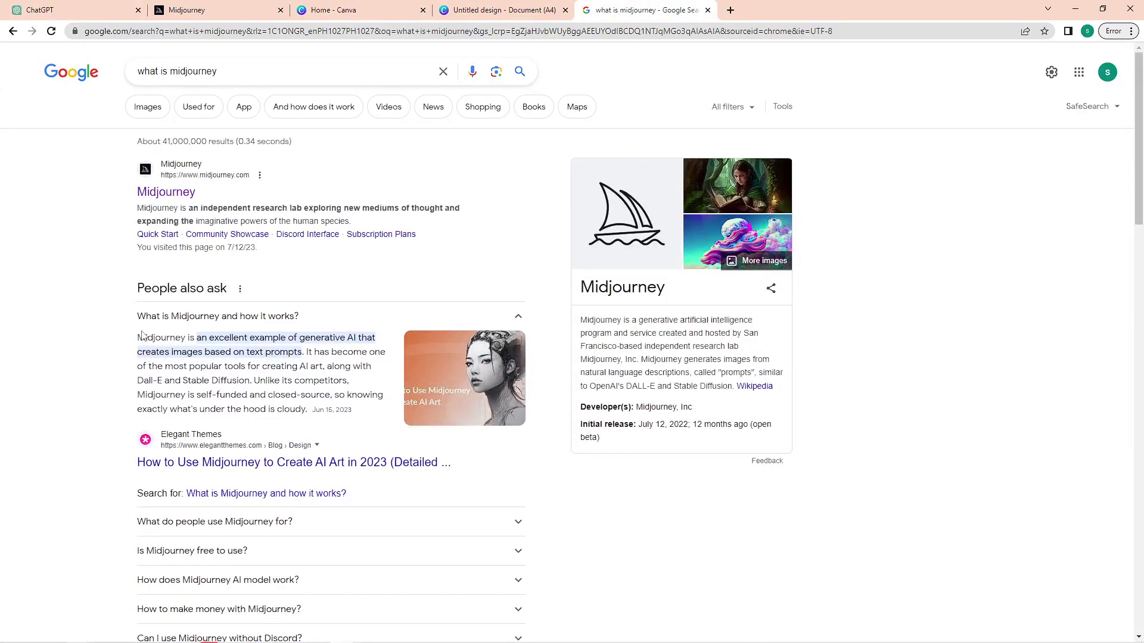
{"action": "mouse_move", "coordinate": [141, 334]}
{"action": "left_mouse_down"}
{"action": "mouse_move", "coordinate": [197, 340]}
{"action": "mouse_move", "coordinate": [318, 411]}
{"action": "mouse_move", "coordinate": [310, 418]}
{"action": "mouse_move", "coordinate": [321, 411]}
{"action": "mouse_move", "coordinate": [197, 390]}
{"action": "mouse_move", "coordinate": [137, 337]}
{"action": "left_mouse_up"}
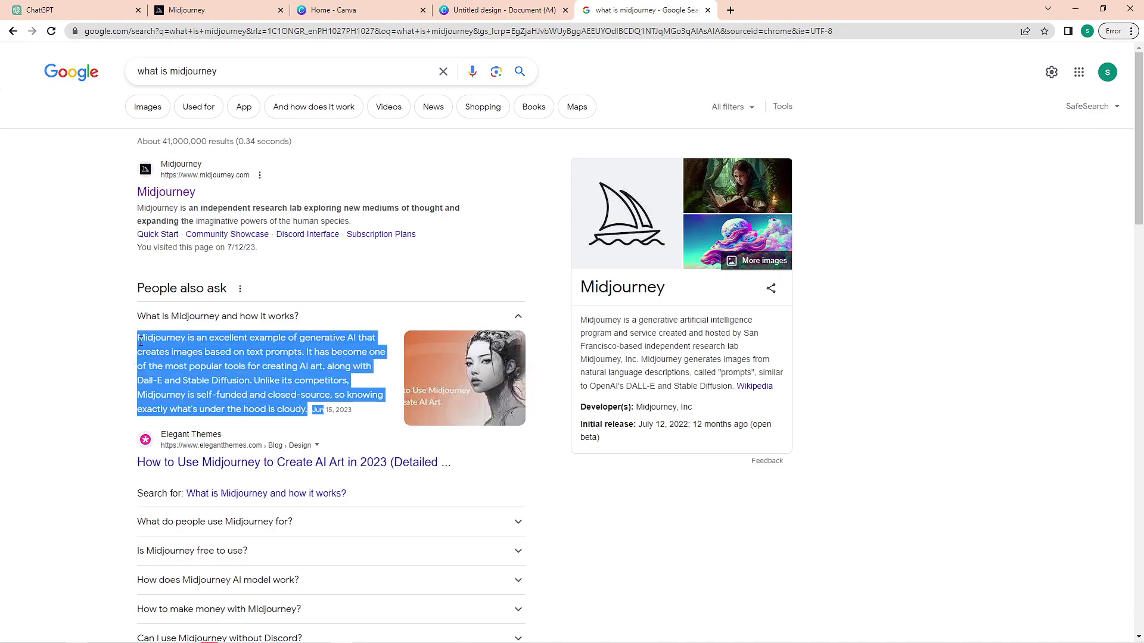
Paste the Midjourney description into the ChatGPT message box and delete the stray 'Jun'.
{"action": "left_click", "coordinate": [102, 8]}
{"action": "left_click", "coordinate": [484, 586]}
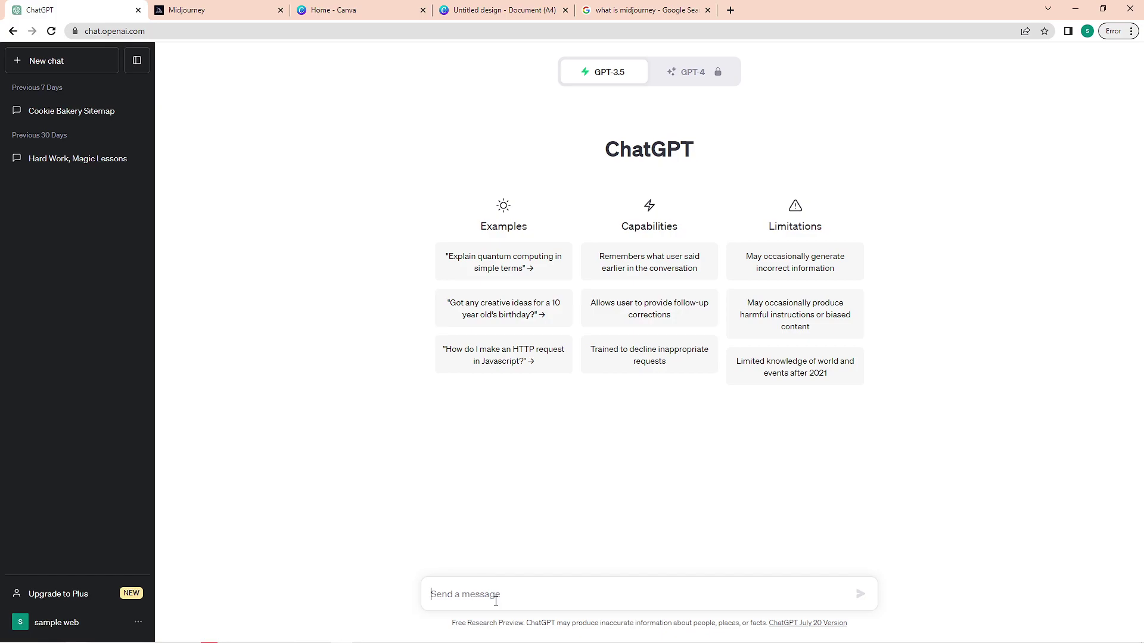
{"action": "key", "text": "ctrl+v"}
{"action": "left_click_drag", "start_coordinate": [552, 595], "coordinate": [538, 599]}
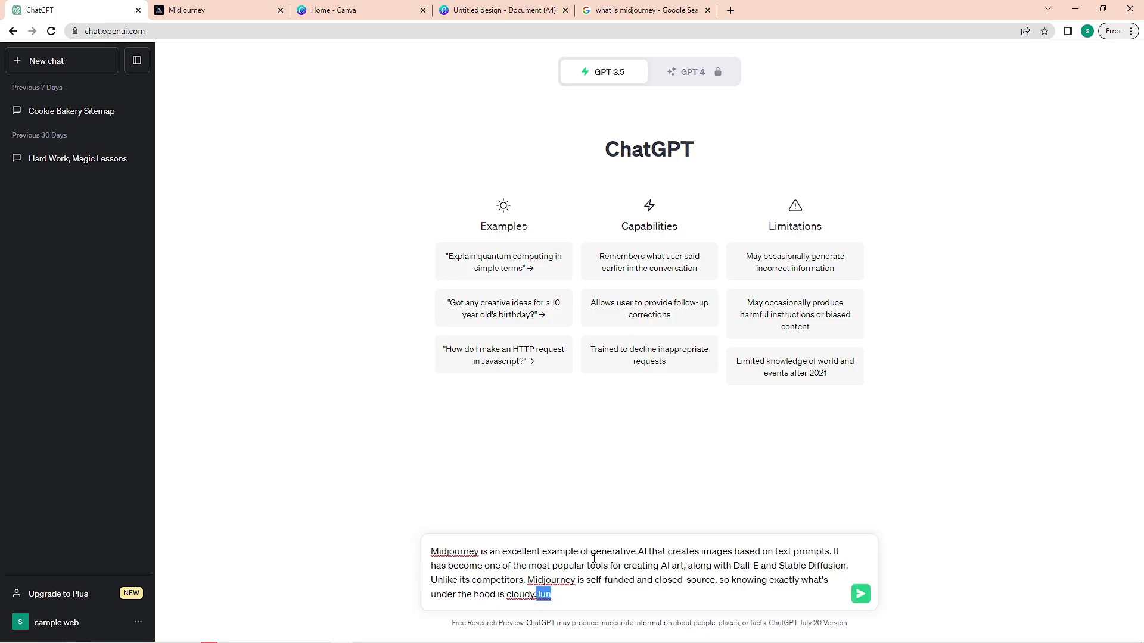
{"action": "key", "text": "BackSpace"}
Add a new line reading 'Here is a prompt formula of midjourney:' below the description.
{"action": "key", "text": "shift+Return"}
{"action": "key", "text": "shift+Return"}
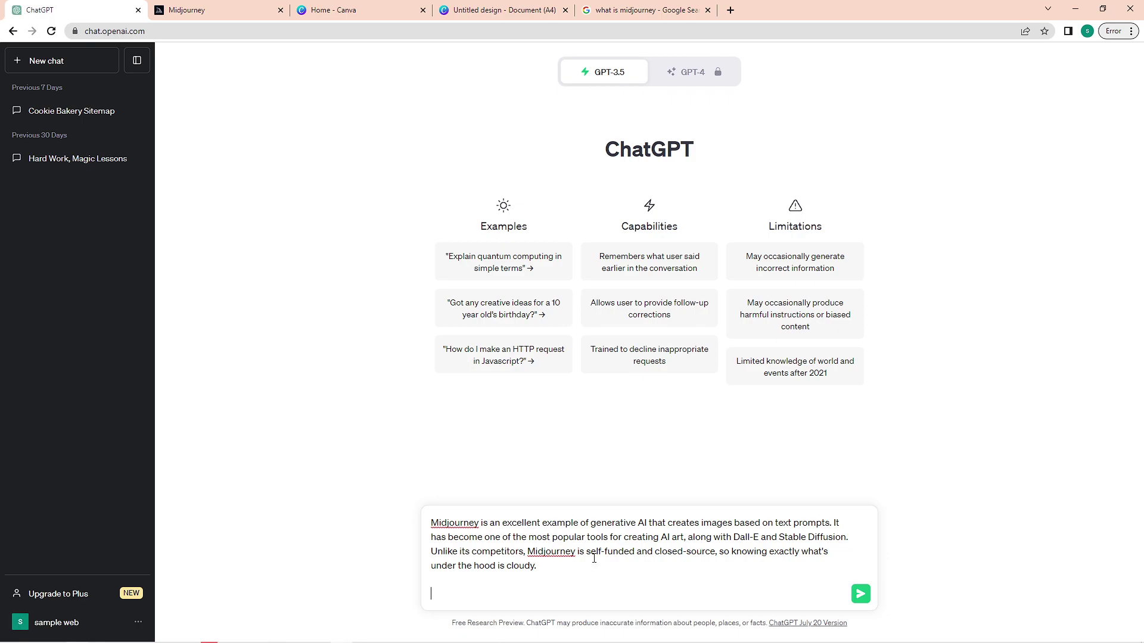
{"action": "type", "text": "Here is a formula of prompt:"}
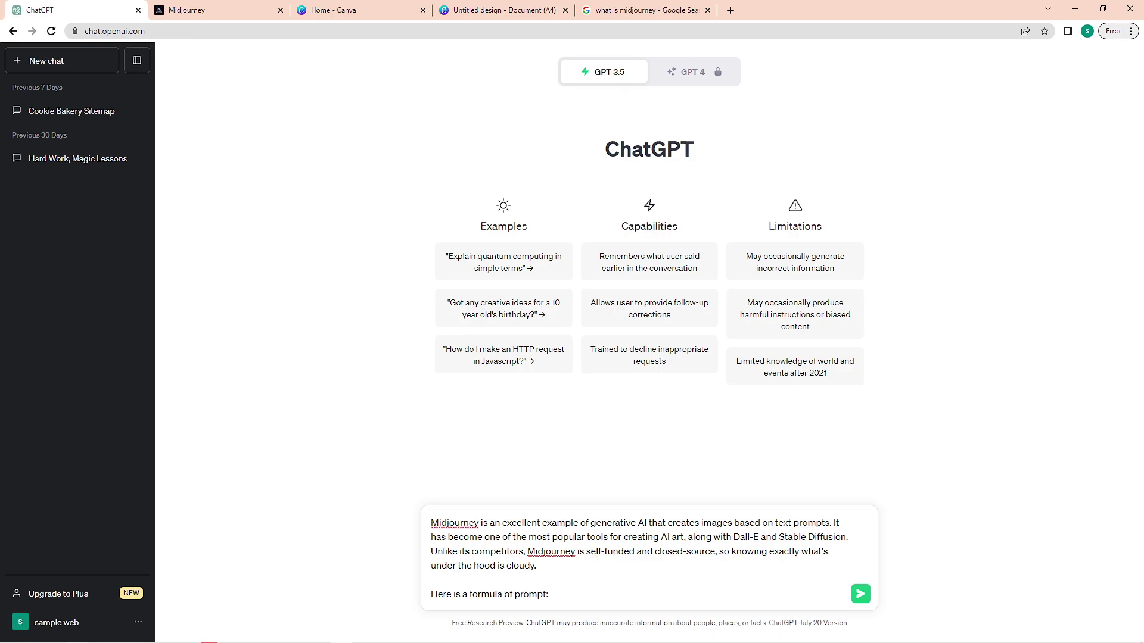
{"action": "double_click", "coordinate": [521, 595]}
{"action": "type", "text": "midjourney"}
{"action": "left_click", "coordinate": [471, 595]}
{"action": "type", "text": "prompt"}
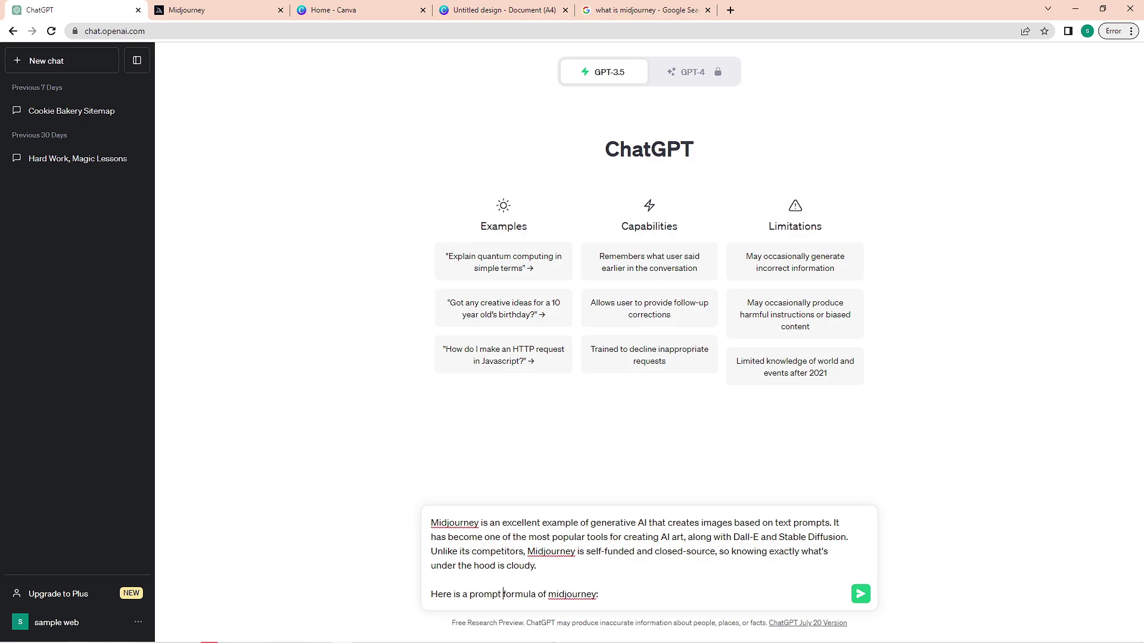
{"action": "left_click", "coordinate": [617, 595]}
Add the line (image we're prompting), (style of the artwork), (mood of the artwork), (lighting of the artwork).
{"action": "key", "text": "shift+Return"}
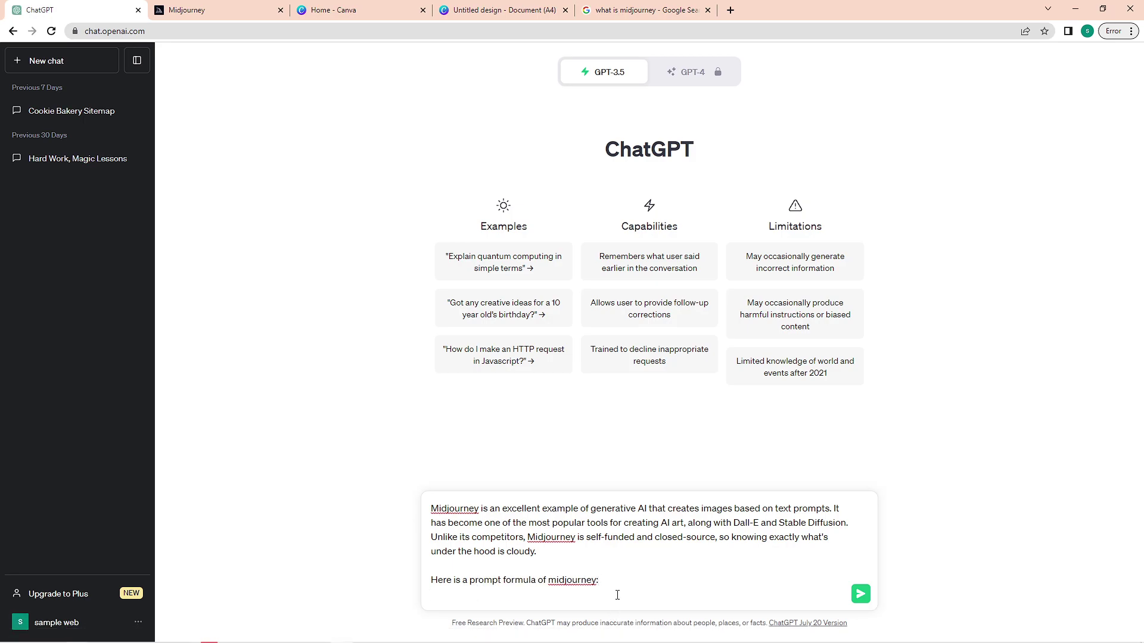
{"action": "type", "text": "(image we're prompting),"}
{"action": "type", "text": "(style "}
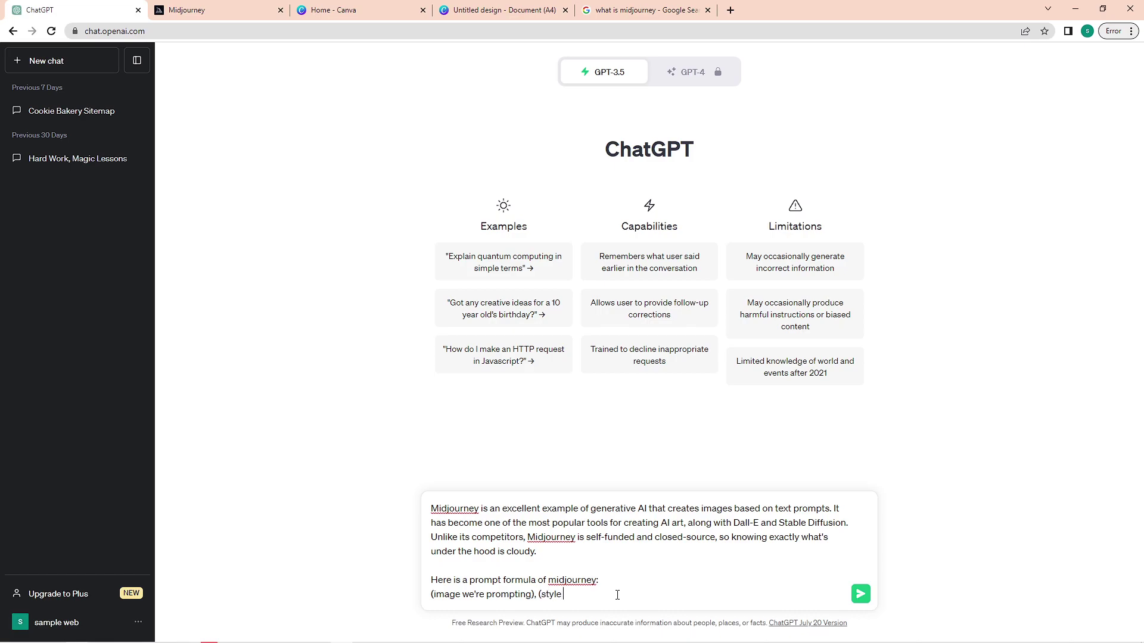
{"action": "type", "text": "of the artwork"}
{"action": "type", "text": "), (mood of the artwork), "}
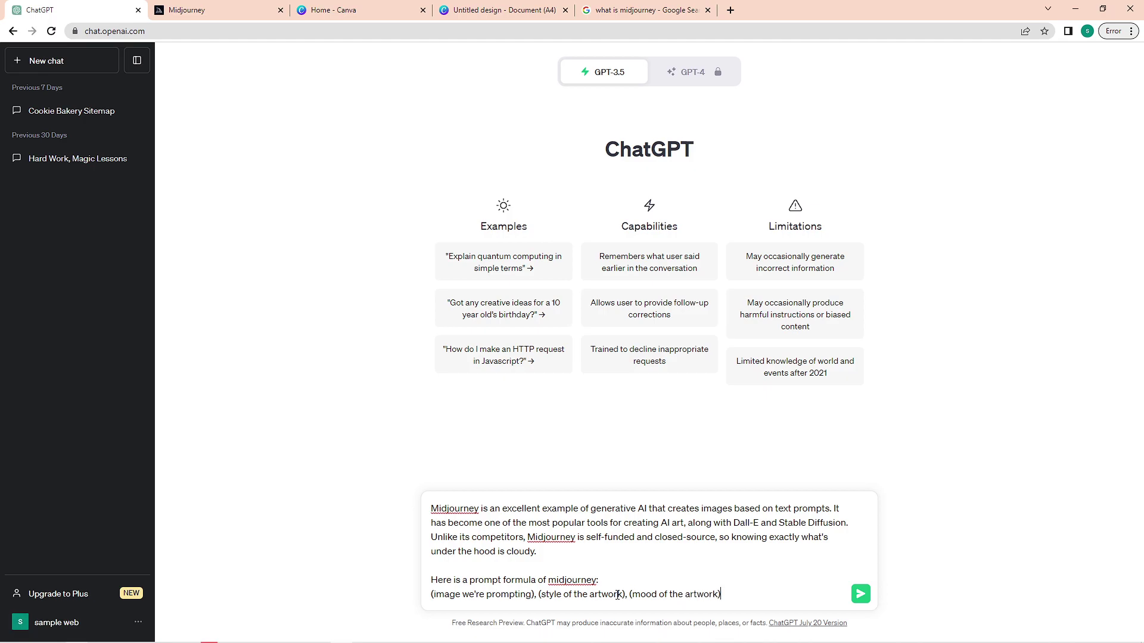
{"action": "type", "text": "(lighting of the artwork)"}
{"action": "key", "text": "shift+Return"}
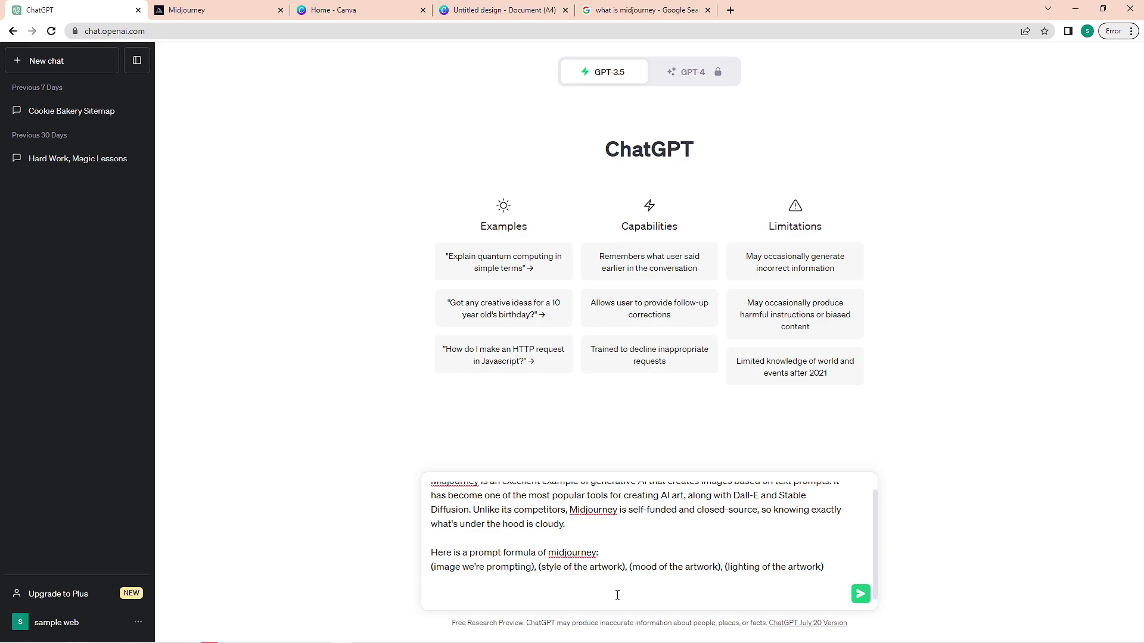
Add the rule that each prompt must always end in t-shirt graphic, vector, contour, white background, fixing spelling.
{"action": "type", "text": "Each prompt must alwasy end in"}
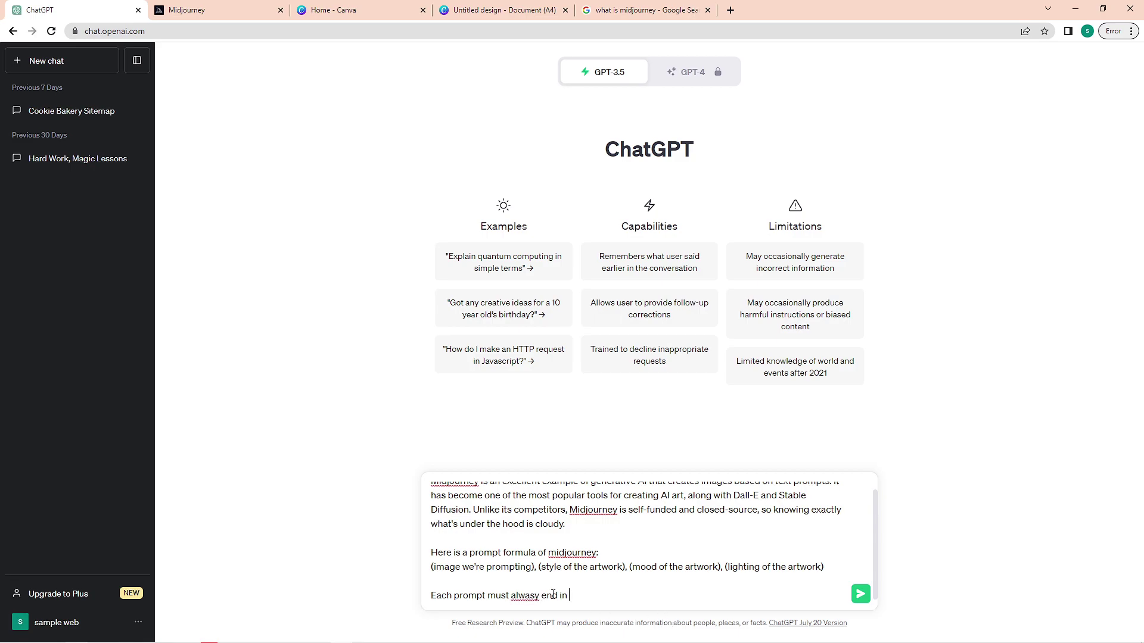
{"action": "right_click", "coordinate": [529, 595]}
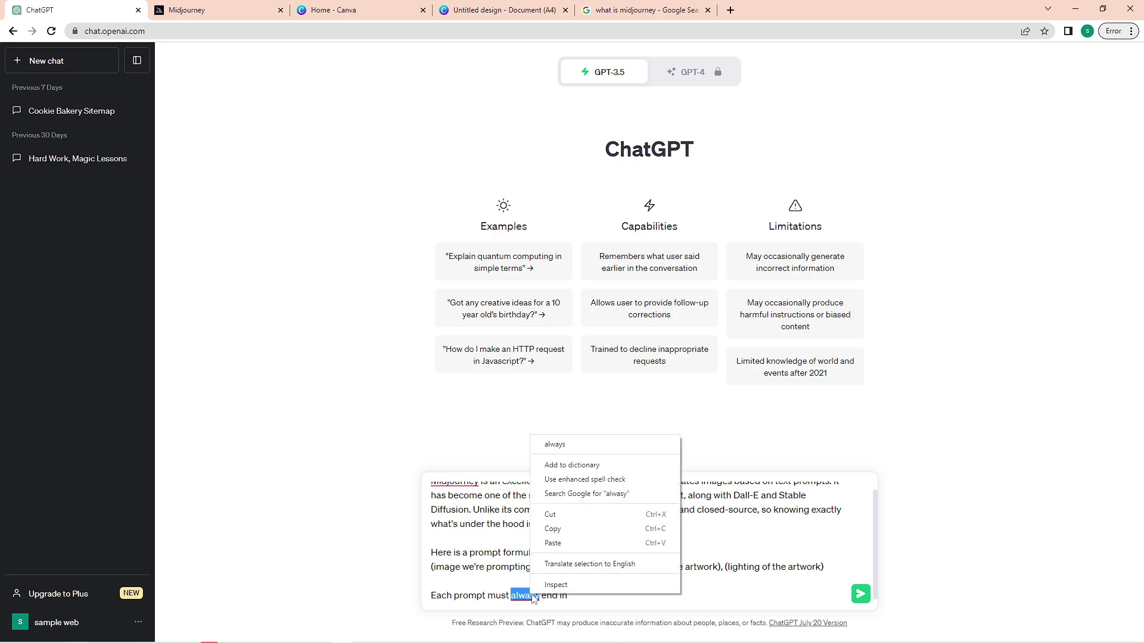
{"action": "left_click", "coordinate": [578, 454]}
{"action": "type", "text": "t-s"}
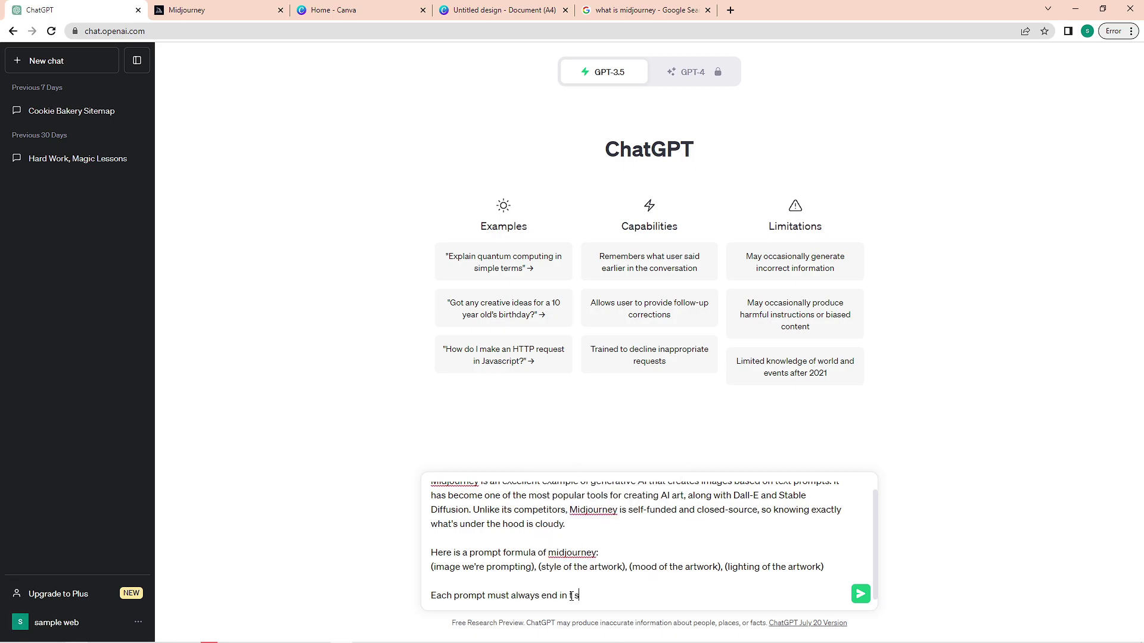
{"action": "type", "text": "hirt graphic. vector, contour, white "}
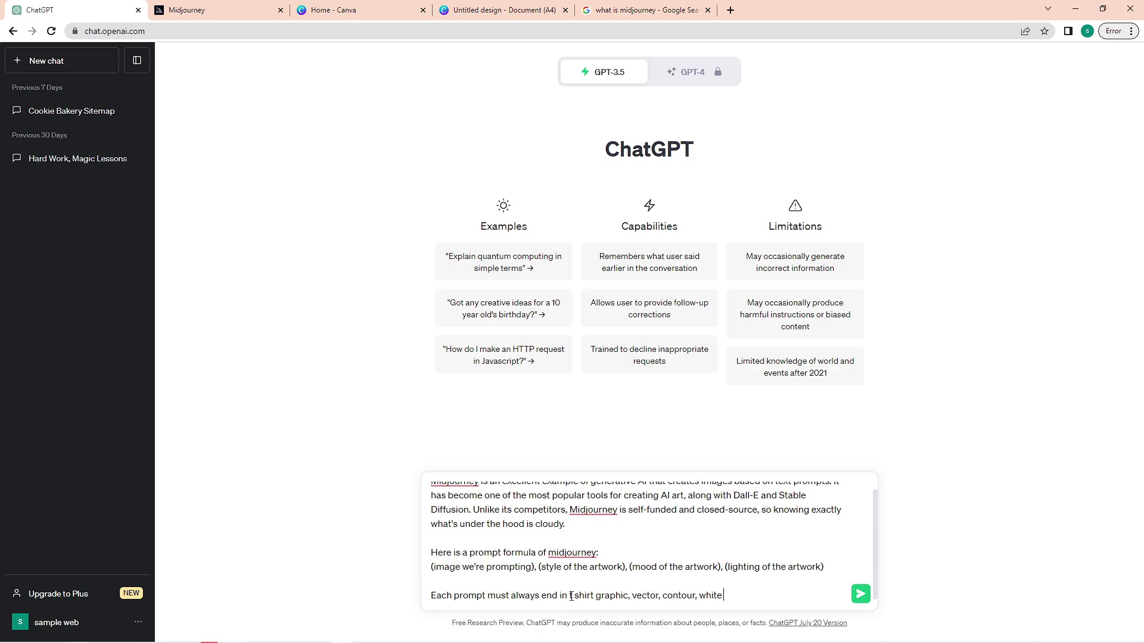
{"action": "type", "text": "background. Dont reference any of the "}
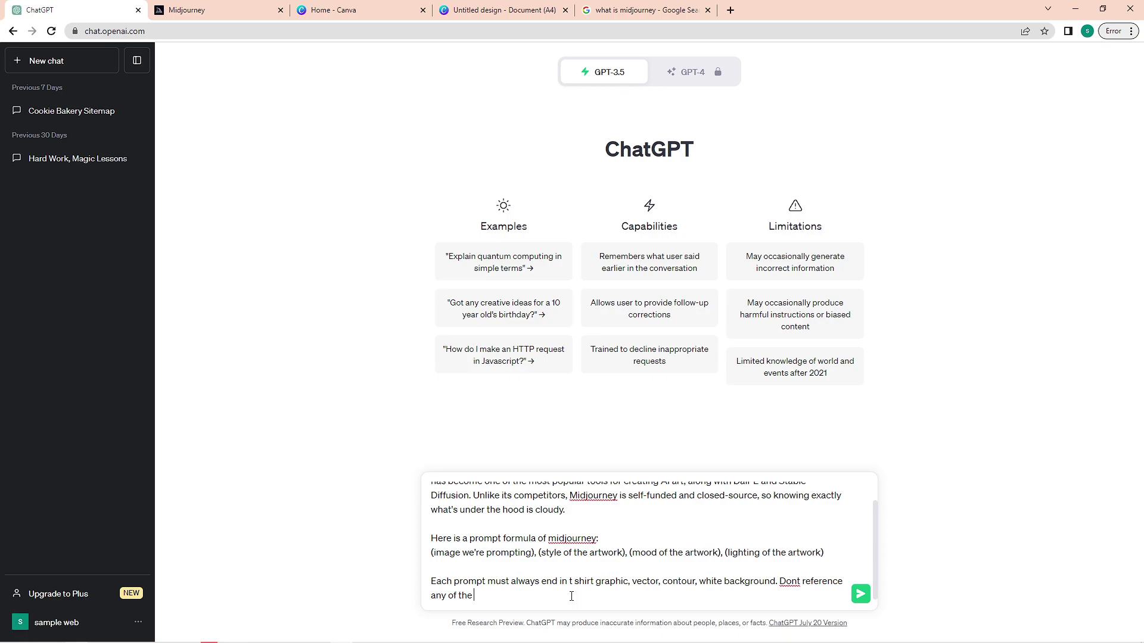
{"action": "type", "text": "oiriginal formula on the prompt."}
{"action": "right_click", "coordinate": [791, 585]}
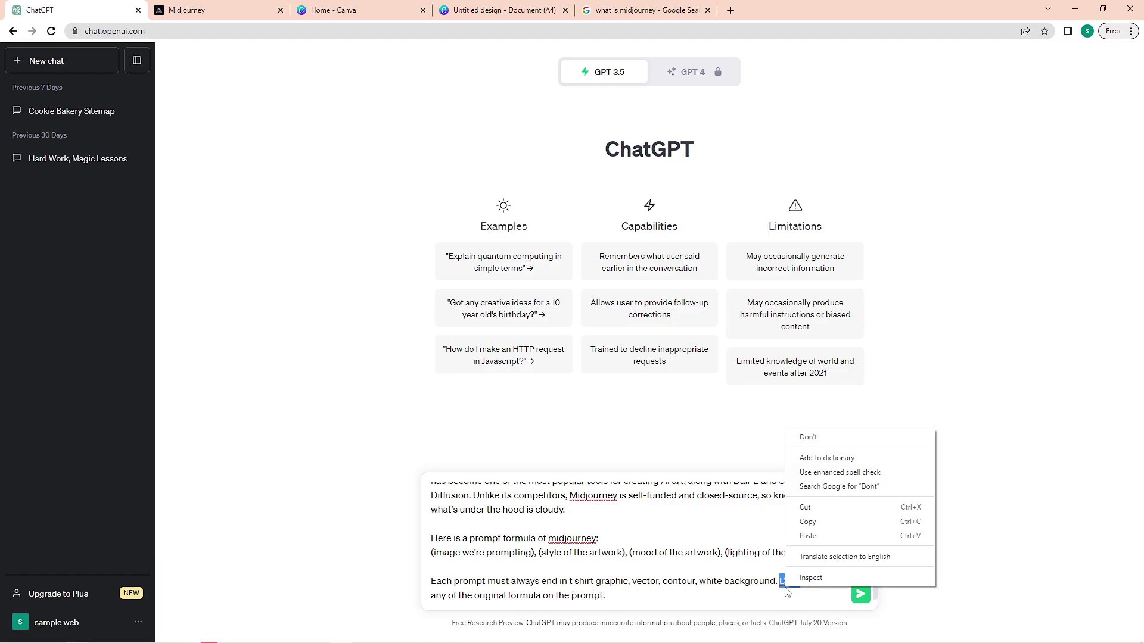
{"action": "left_click", "coordinate": [803, 448]}
Add the line 'Send "YES" if you understand the formula' below the rule.
{"action": "left_click", "coordinate": [625, 592]}
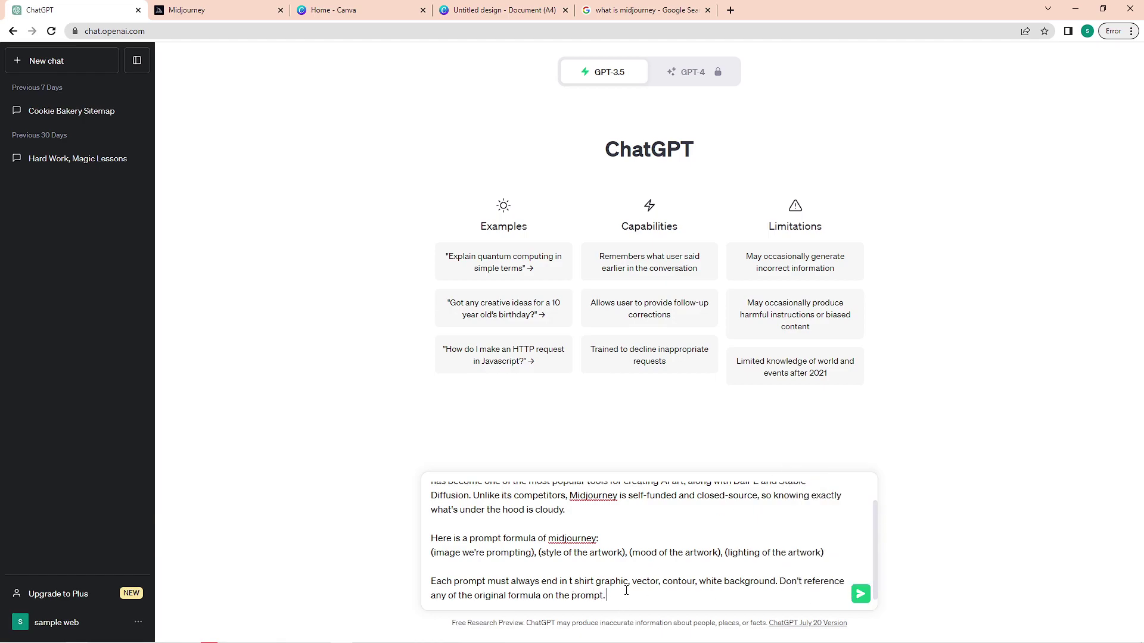
{"action": "key", "text": "shift+Return"}
{"action": "key", "text": "shift+Return"}
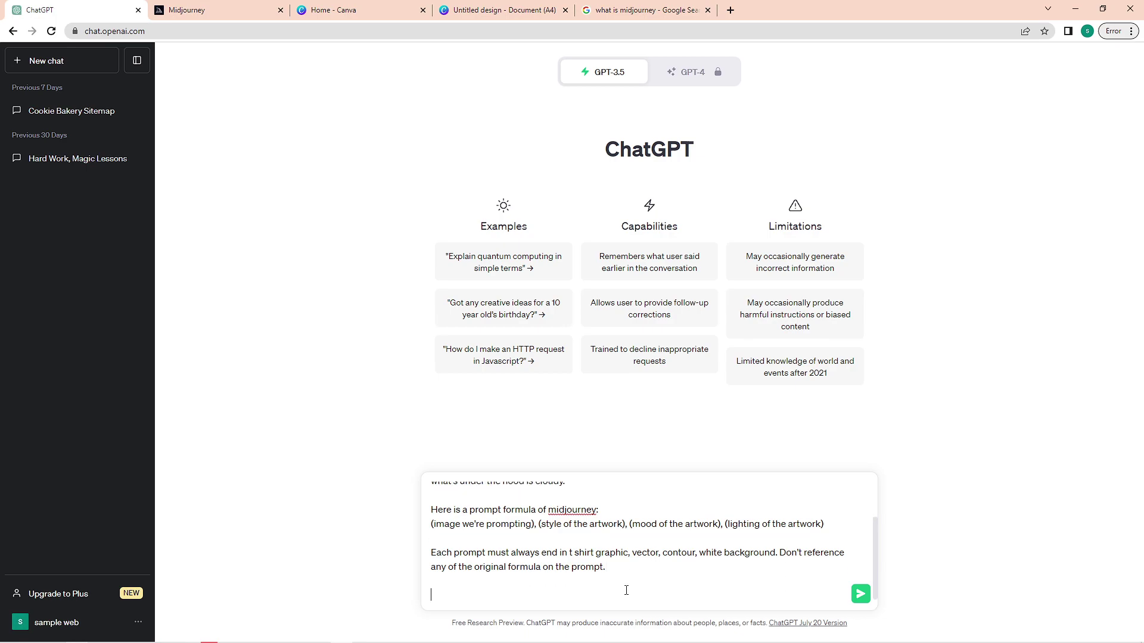
{"action": "type", "text": "Send \"YES\" if you understand the for"}
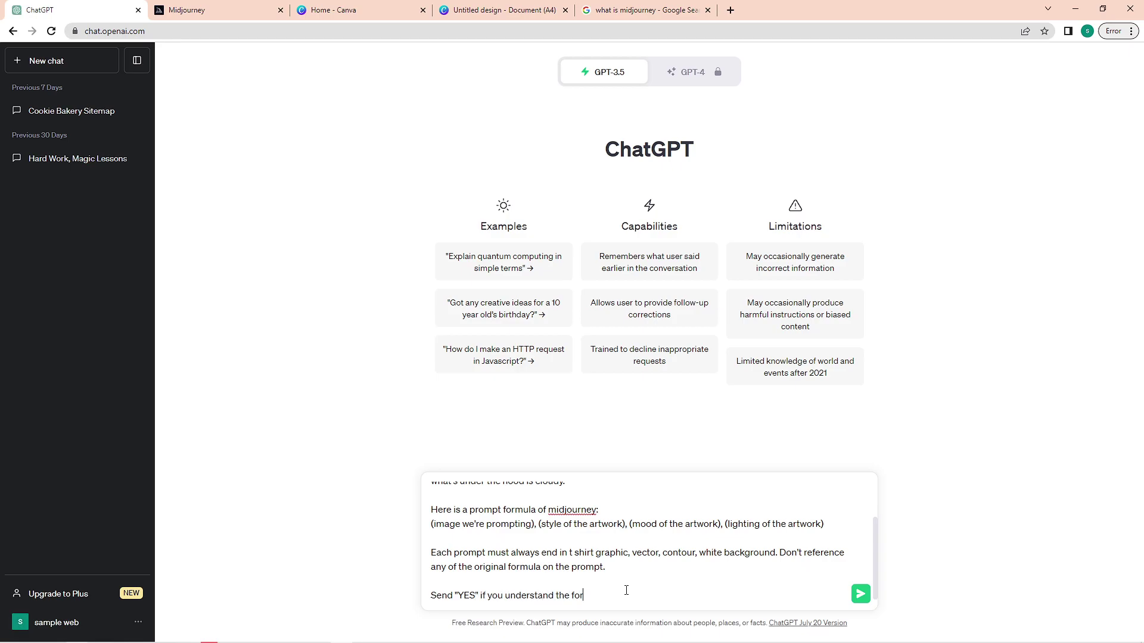
{"action": "type", "text": "mula"}
Send the formula message, then ask for 3 prompts for a vintage motorbike in front of a sunset.
{"action": "key", "text": "Return"}
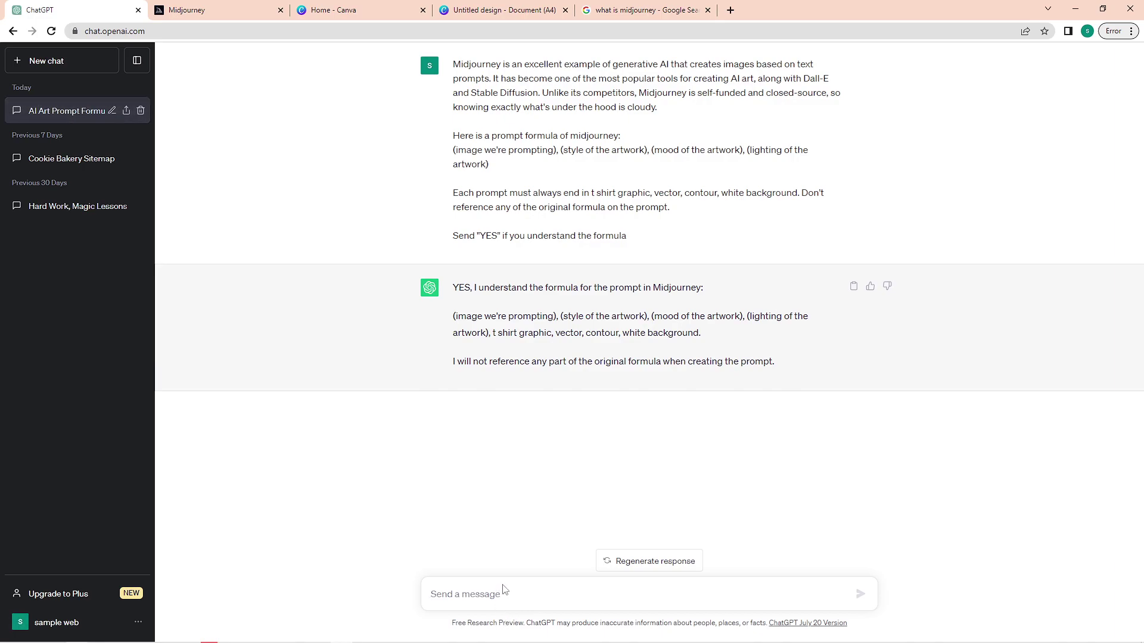
{"action": "type", "text": "create 3"}
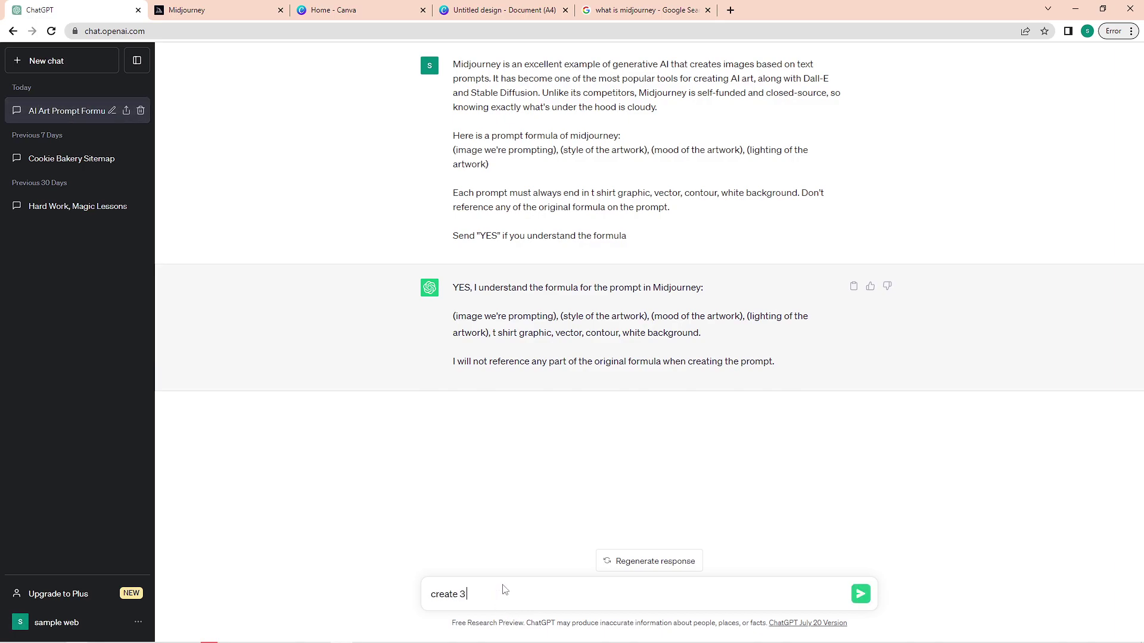
{"action": "type", "text": " prompt for vintage motorbike info"}
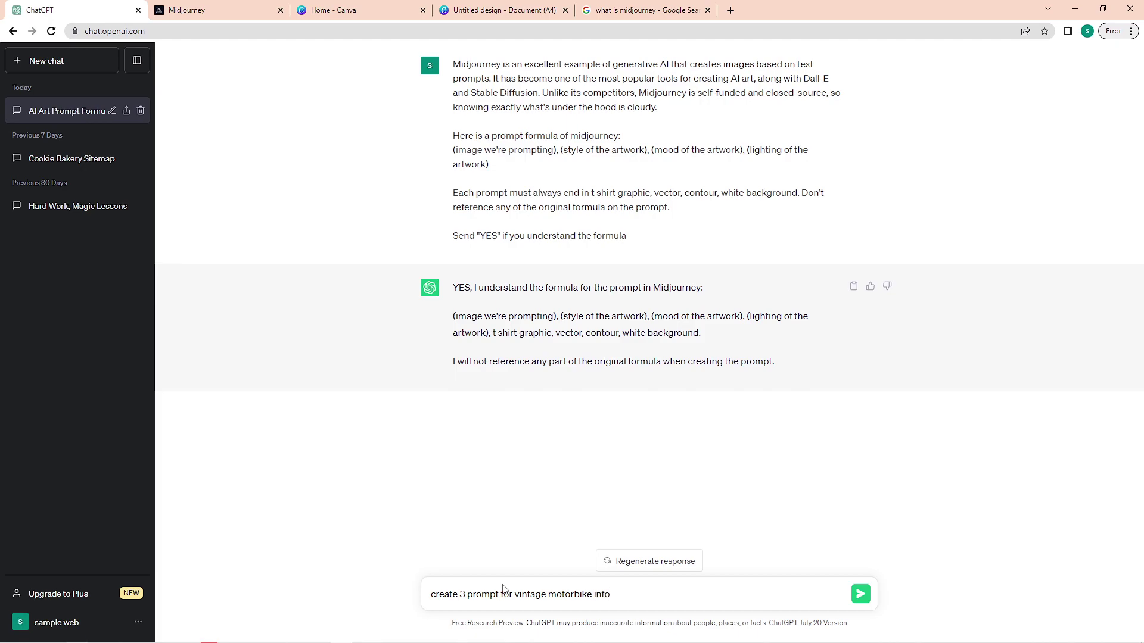
{"action": "type", "text": "r"}
{"action": "key", "text": "BackSpace"}
{"action": "key", "text": "BackSpace"}
{"action": "type", "text": "ront of sunset"}
{"action": "key", "text": "Return"}
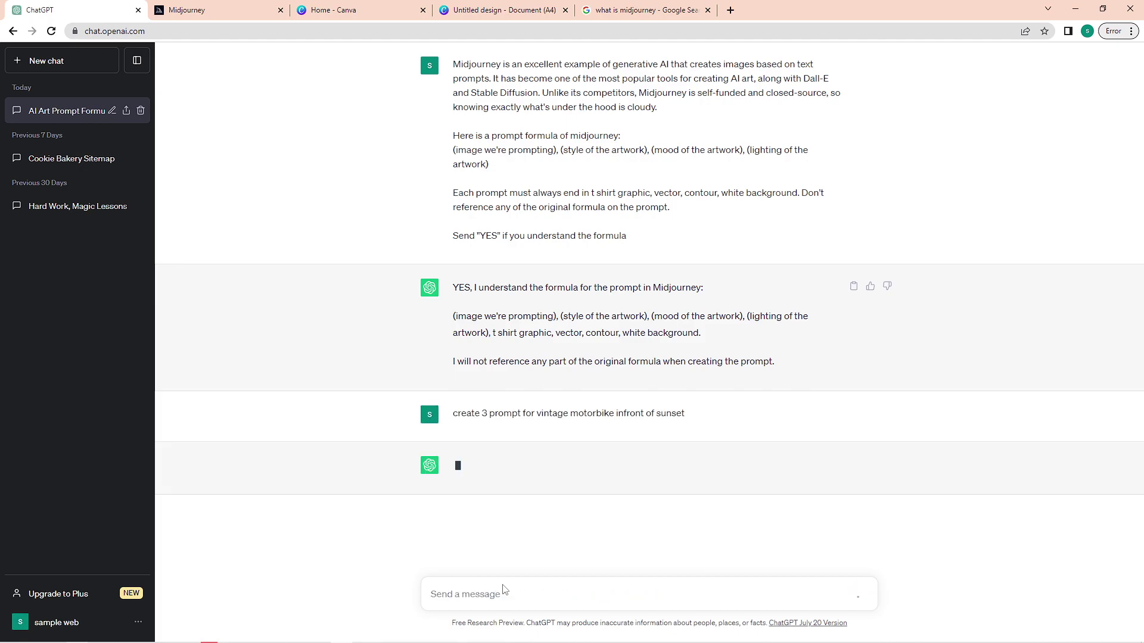
Select the first generated motorbike prompt and switch over to Discord.
{"action": "left_click_drag", "start_coordinate": [454, 414], "coordinate": [532, 434]}
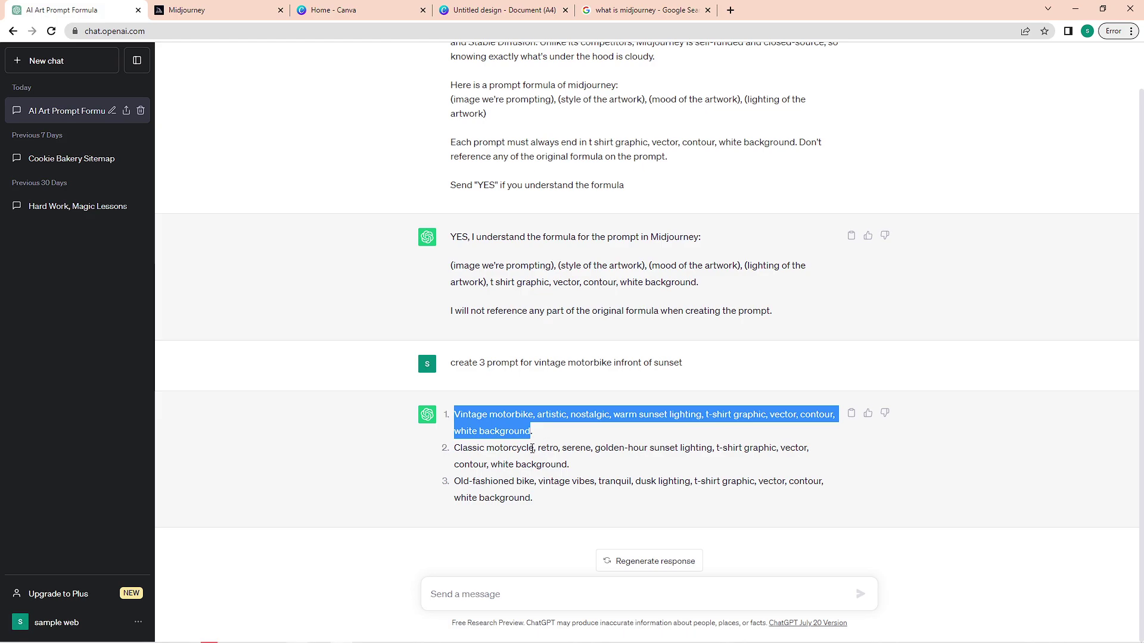
{"action": "left_click", "coordinate": [189, 635]}
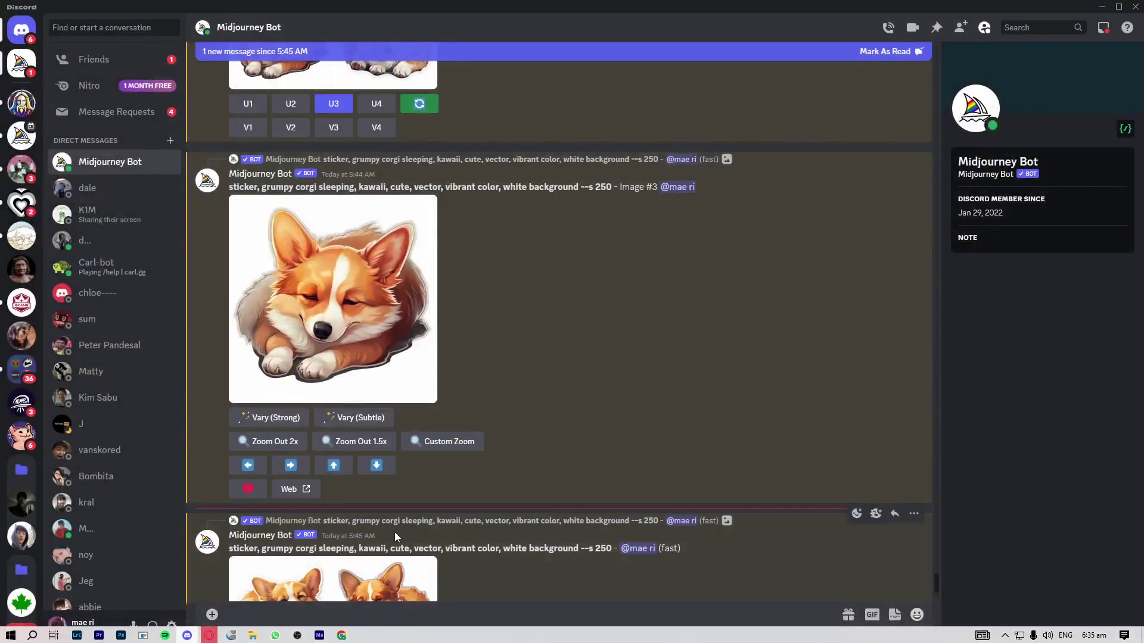
{"action": "scroll", "coordinate": [395, 537], "scroll_direction": "down", "scroll_amount": 4}
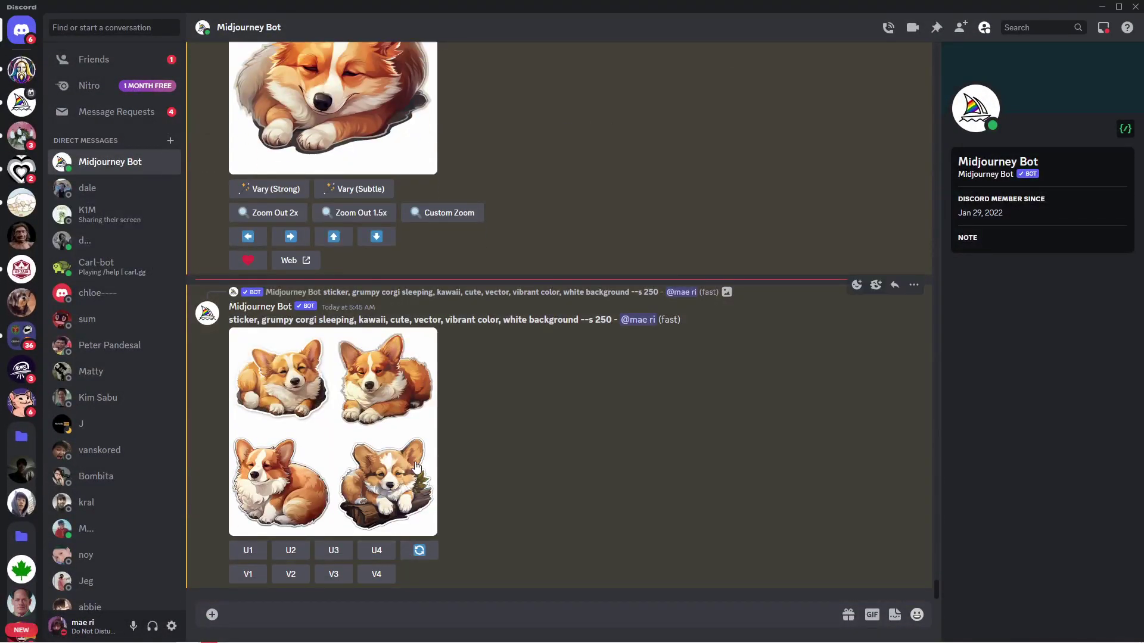
Switch to the Midjourney website and sign in to view the gallery of 119 past jobs.
{"action": "mouse_move", "coordinate": [257, 638]}
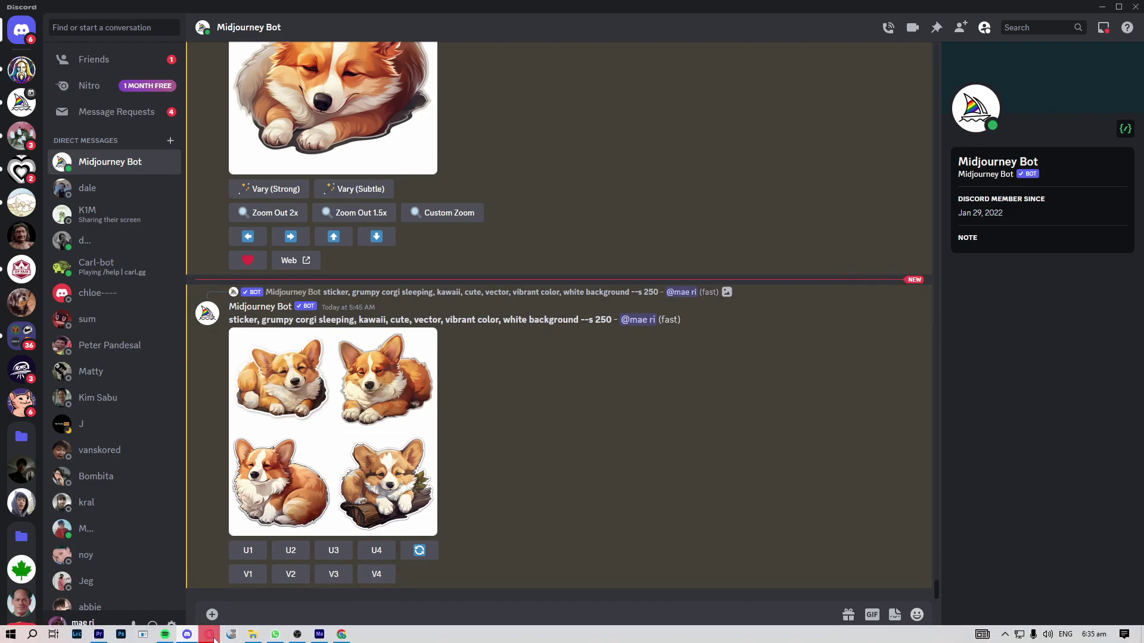
{"action": "left_click", "coordinate": [341, 635]}
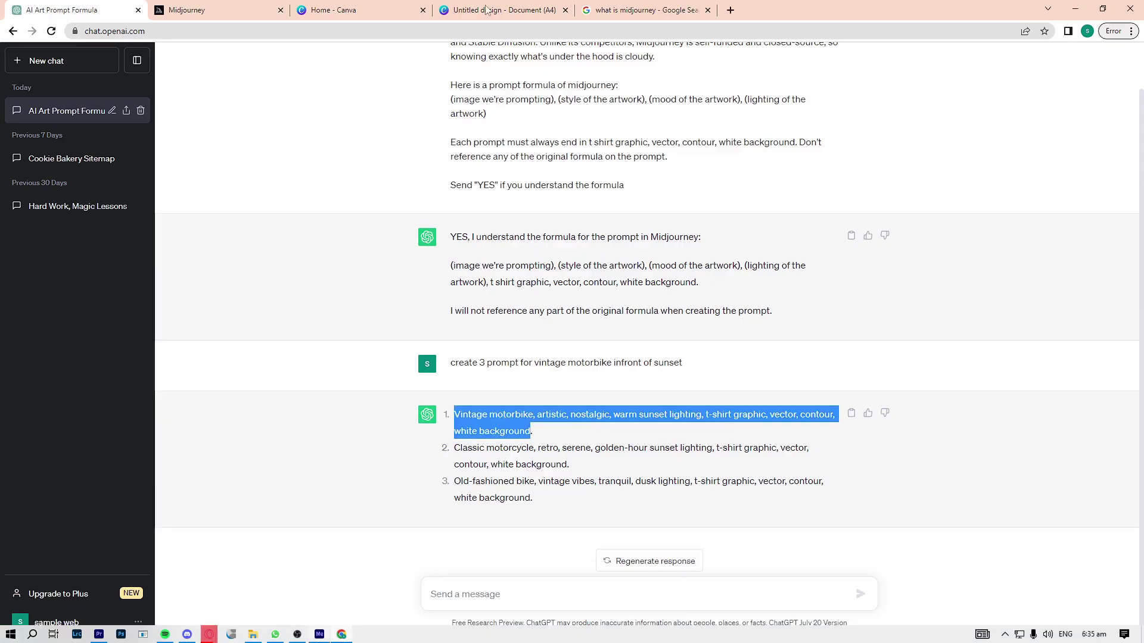
{"action": "key", "text": "ctrl+Tab"}
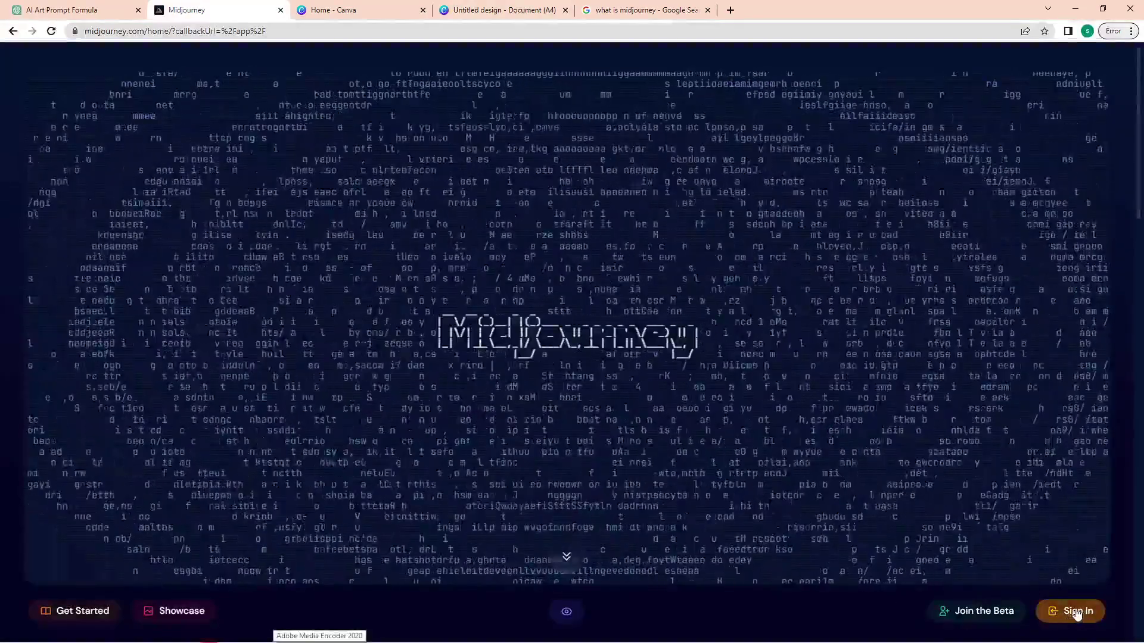
{"action": "left_click", "coordinate": [1077, 612]}
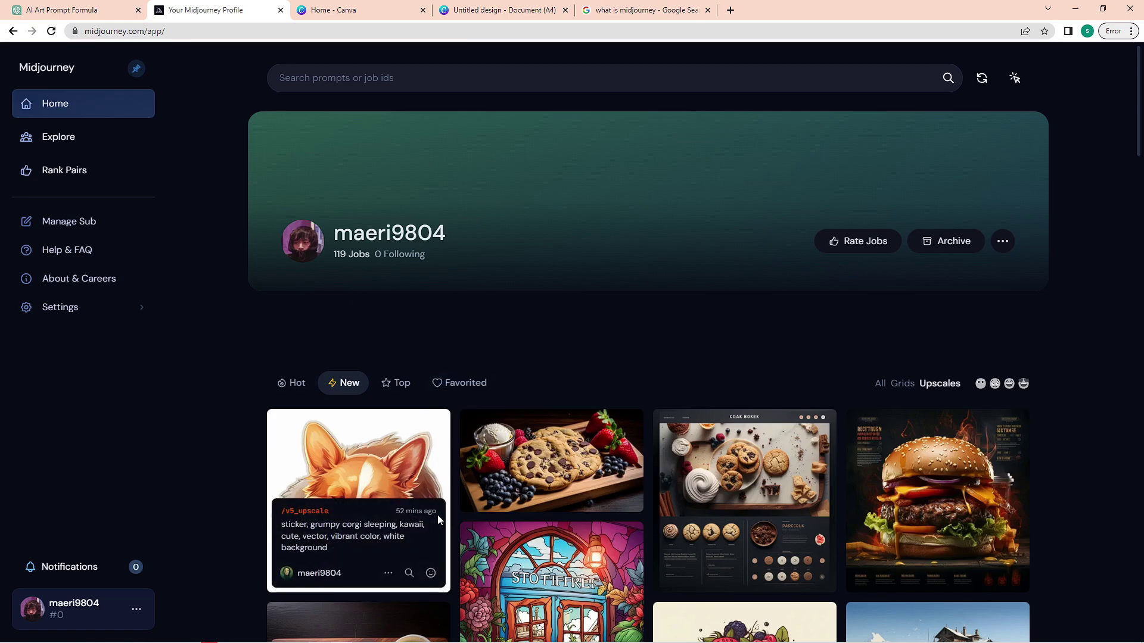
{"action": "scroll", "coordinate": [431, 504], "scroll_direction": "down", "scroll_amount": 4}
Browse other users' images in the newbies-114 channel, then return to direct messages.
{"action": "scroll", "coordinate": [598, 391], "scroll_direction": "down", "scroll_amount": 3}
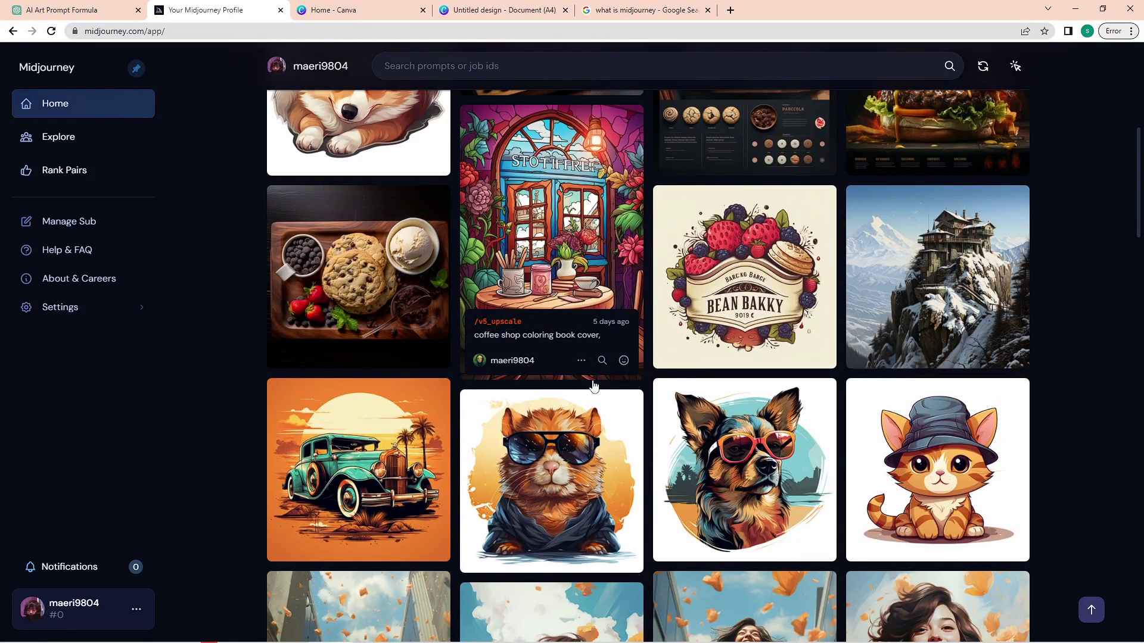
{"action": "key", "text": "alt+Tab"}
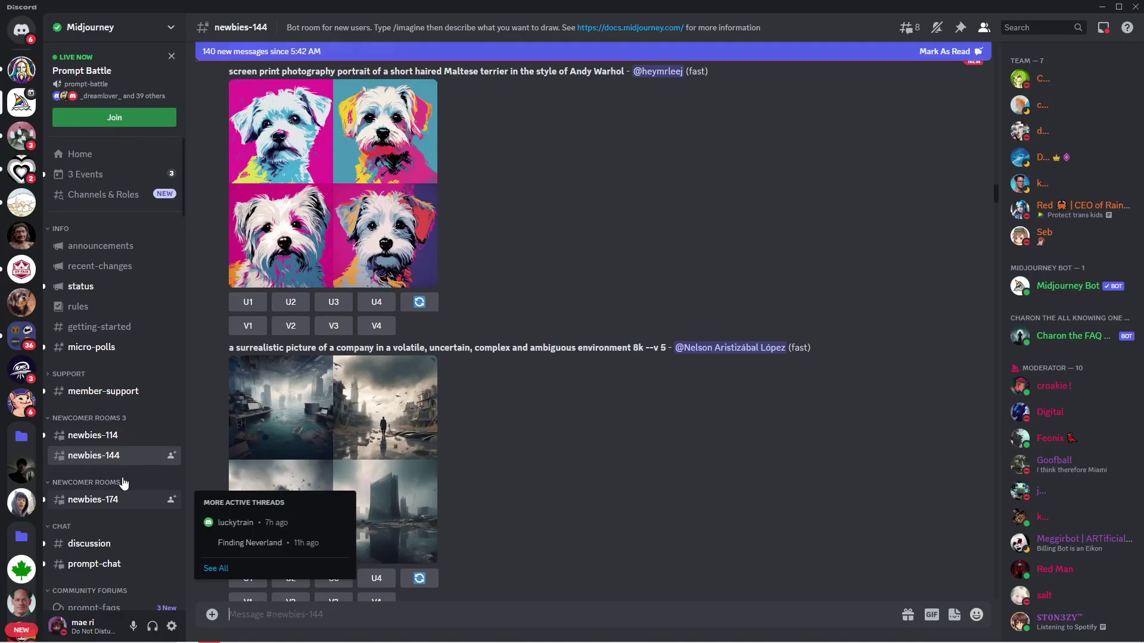
{"action": "left_click", "coordinate": [124, 435]}
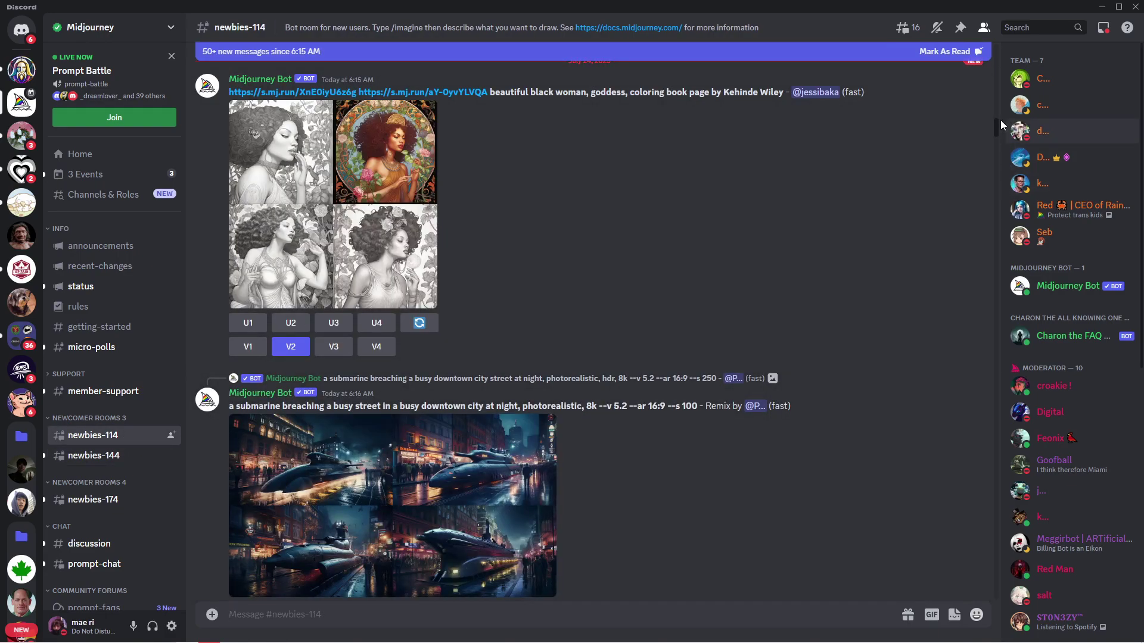
{"action": "left_click_drag", "start_coordinate": [996, 124], "coordinate": [927, 577]}
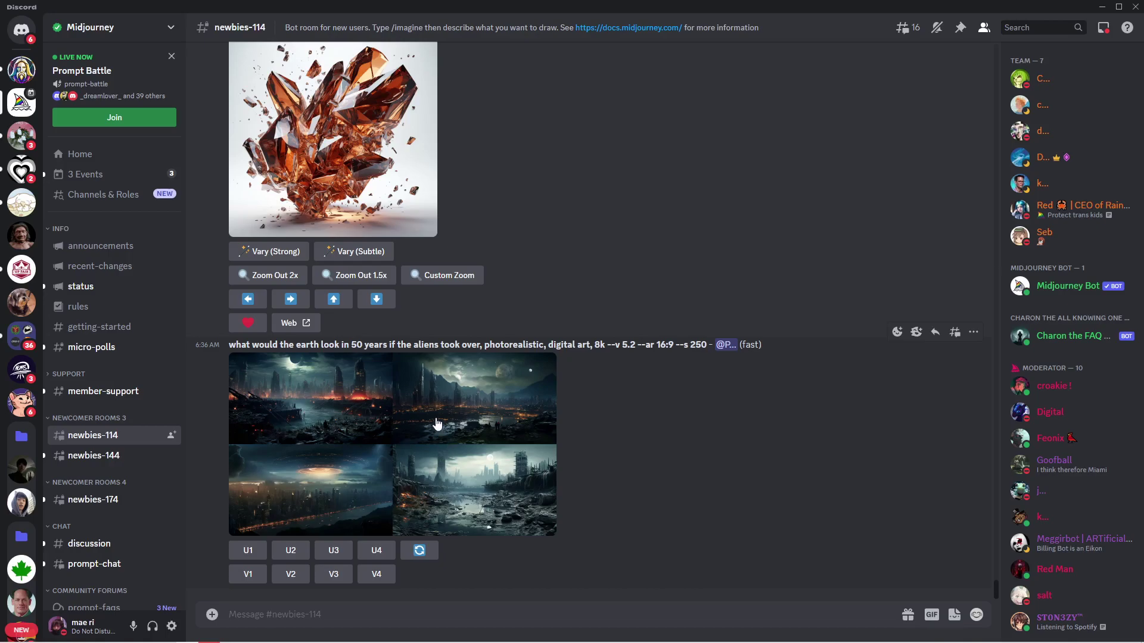
{"action": "scroll", "coordinate": [448, 417], "scroll_direction": "up", "scroll_amount": 4}
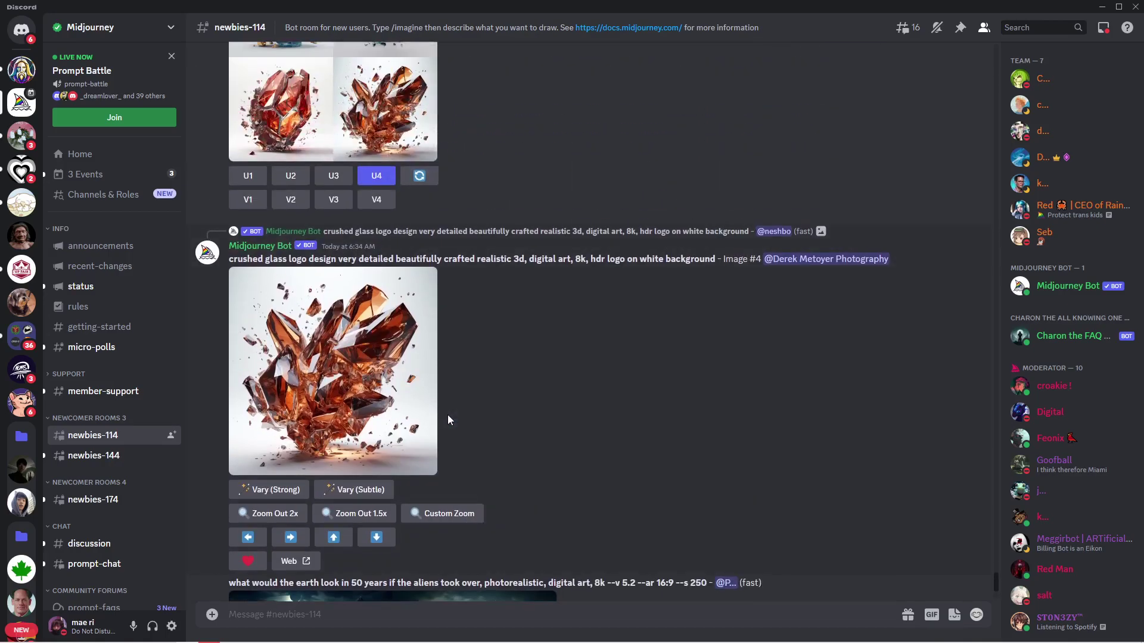
{"action": "scroll", "coordinate": [449, 420], "scroll_direction": "up", "scroll_amount": 5}
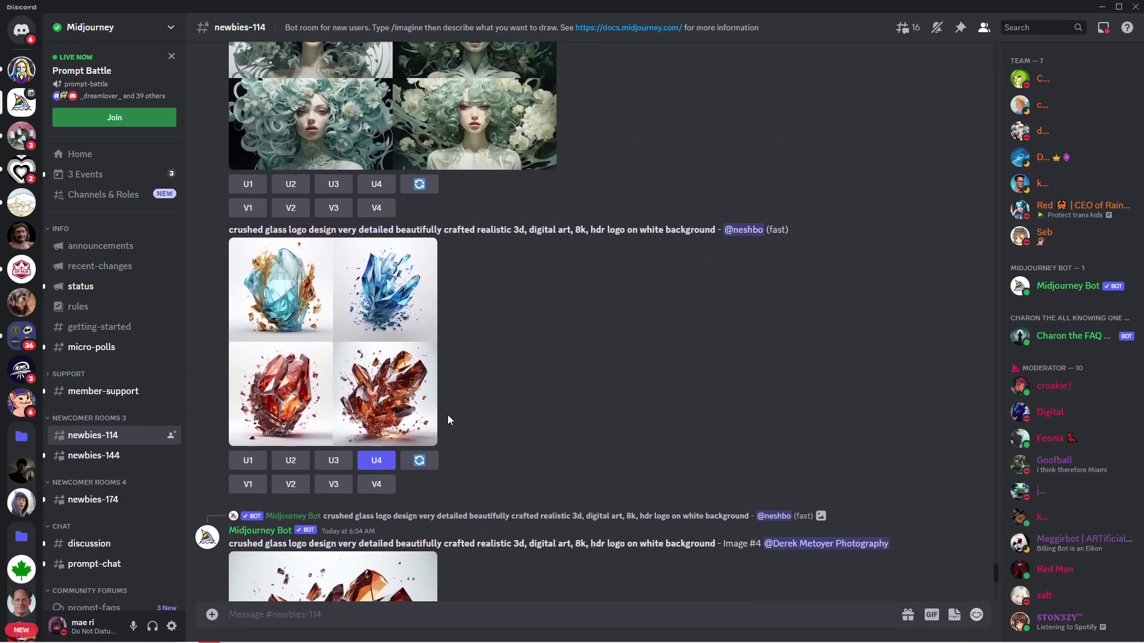
{"action": "scroll", "coordinate": [448, 421], "scroll_direction": "up", "scroll_amount": 3}
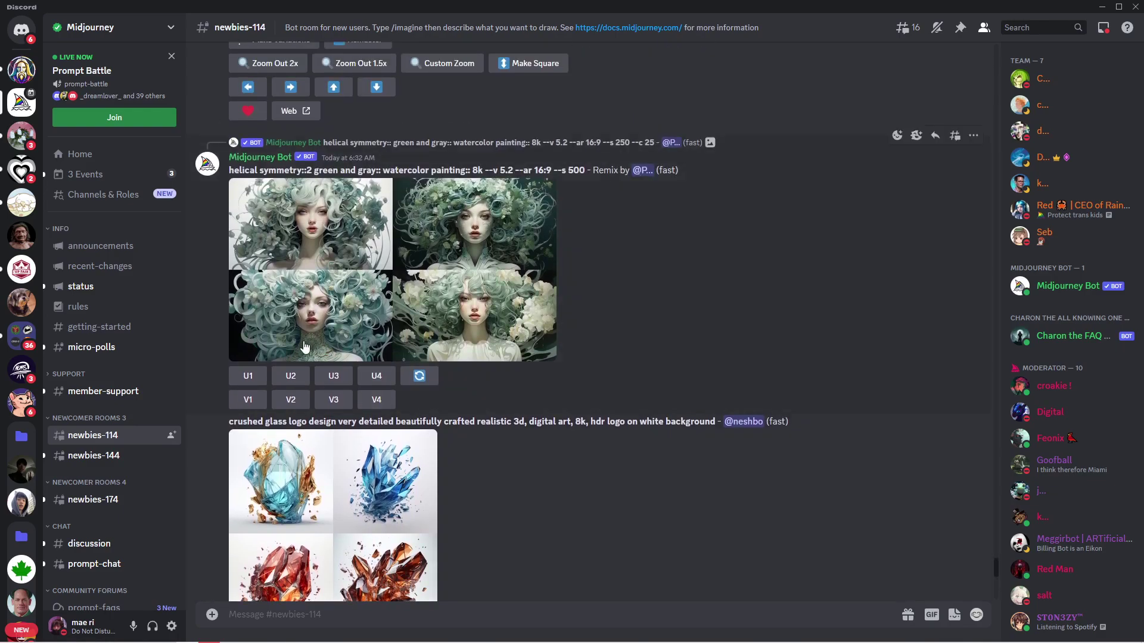
{"action": "left_click", "coordinate": [24, 31]}
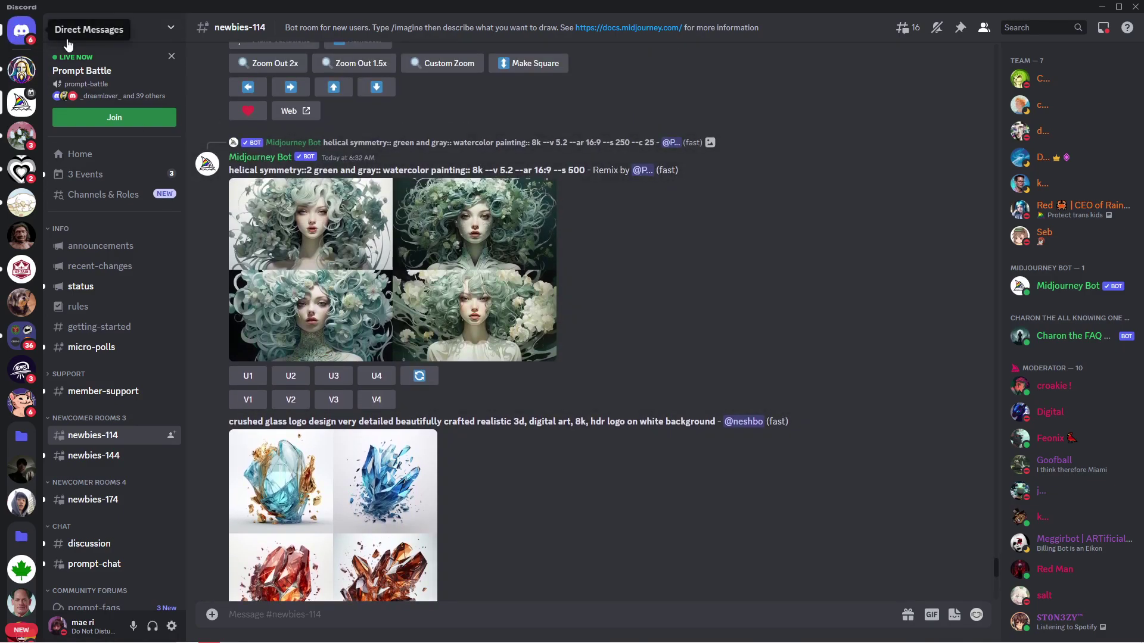
Start a /imagine command in the Midjourney Bot direct message chat.
{"action": "scroll", "coordinate": [396, 394], "scroll_direction": "up", "scroll_amount": 10}
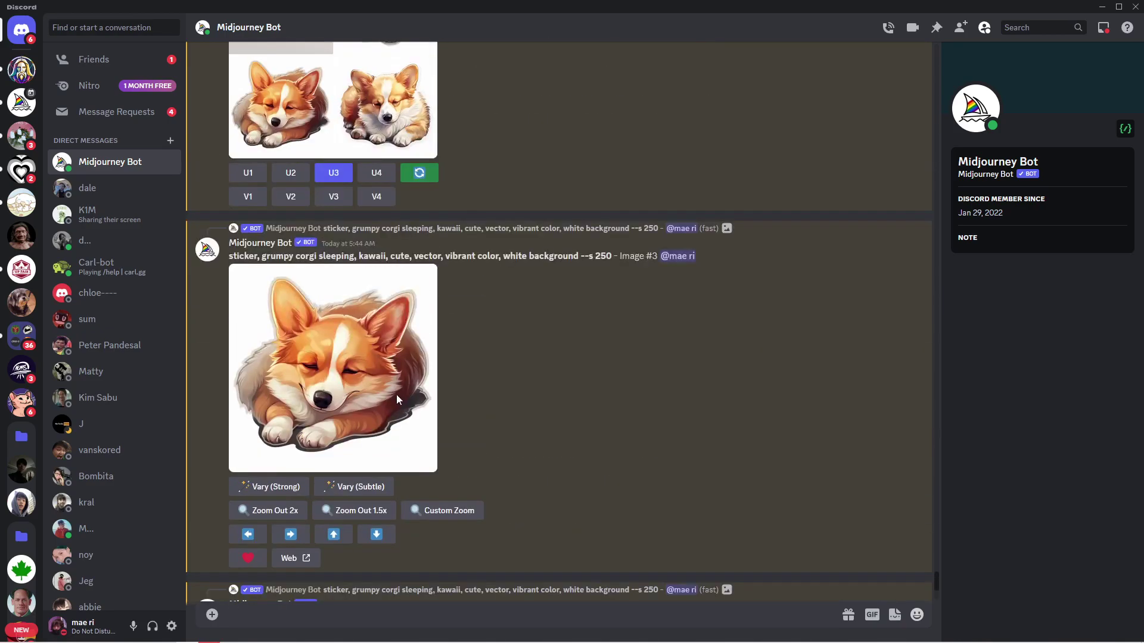
{"action": "scroll", "coordinate": [463, 390], "scroll_direction": "up", "scroll_amount": 5}
{"action": "scroll", "coordinate": [467, 394], "scroll_direction": "down", "scroll_amount": 15}
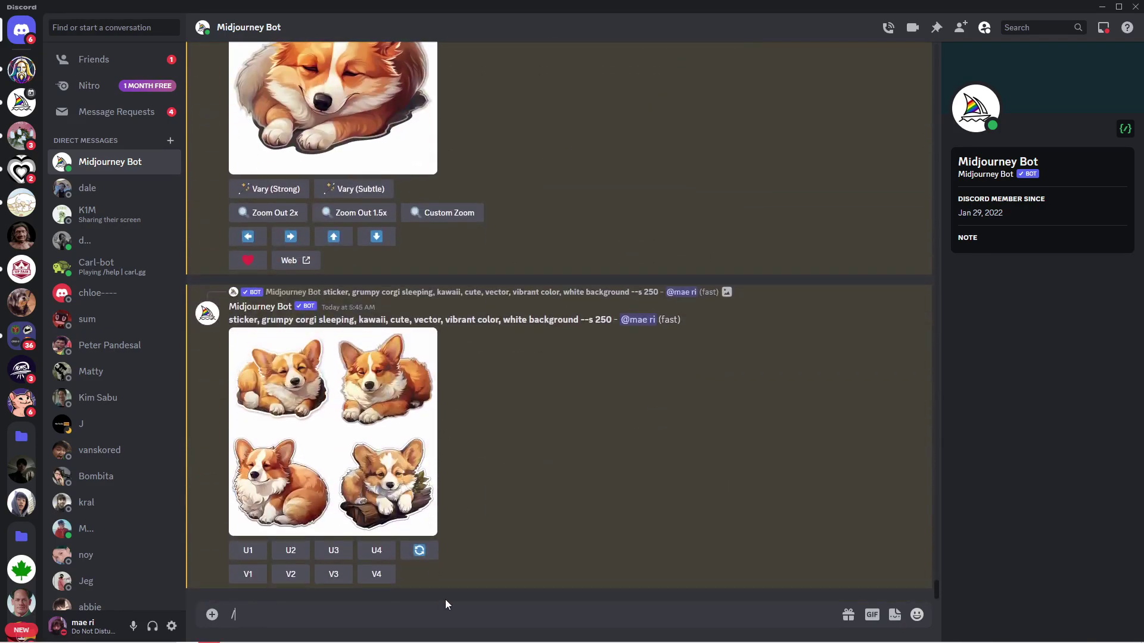
{"action": "type", "text": "magine"}
{"action": "key", "text": "BackSpace"}
{"action": "key", "text": "BackSpace"}
{"action": "key", "text": "BackSpace"}
{"action": "key", "text": "BackSpace"}
{"action": "key", "text": "BackSpace"}
{"action": "key", "text": "BackSpace"}
{"action": "key", "text": "BackSpace"}
{"action": "key", "text": "BackSpace"}
{"action": "type", "text": "/imagine"}
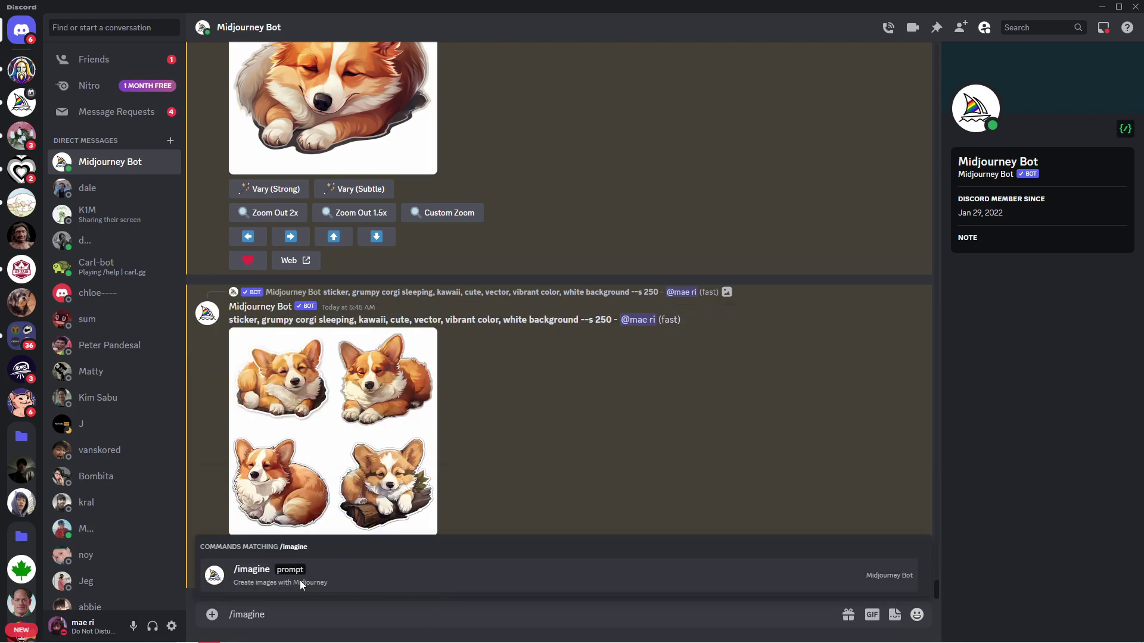
{"action": "left_click", "coordinate": [299, 581]}
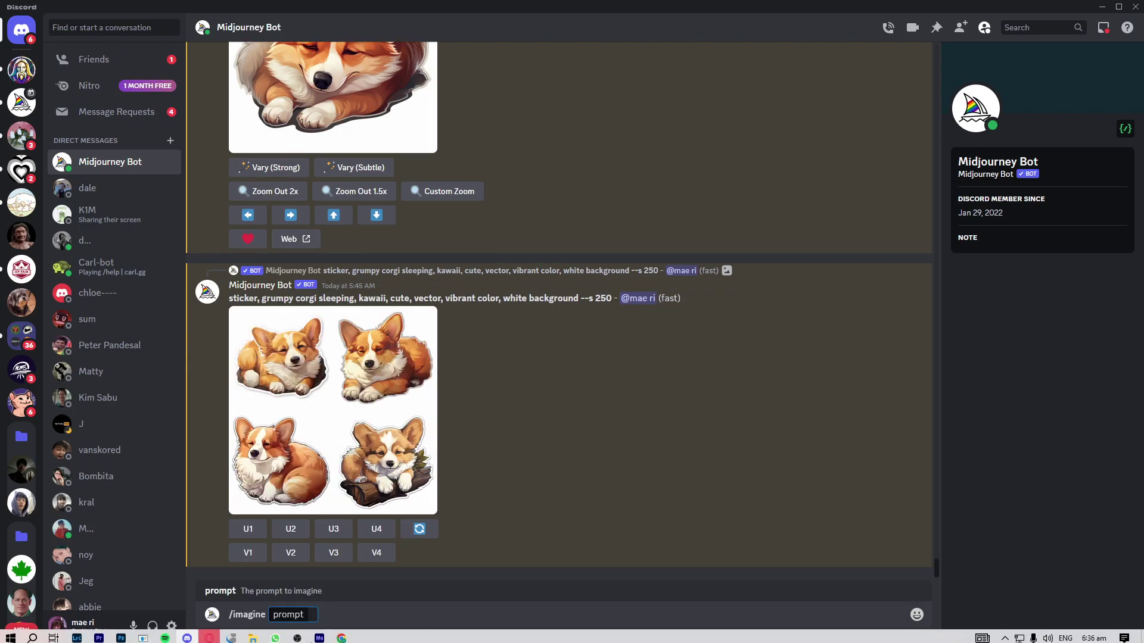
Select the third prompt, the old-fashioned bike with dusk lighting, in ChatGPT.
{"action": "left_click", "coordinate": [342, 635]}
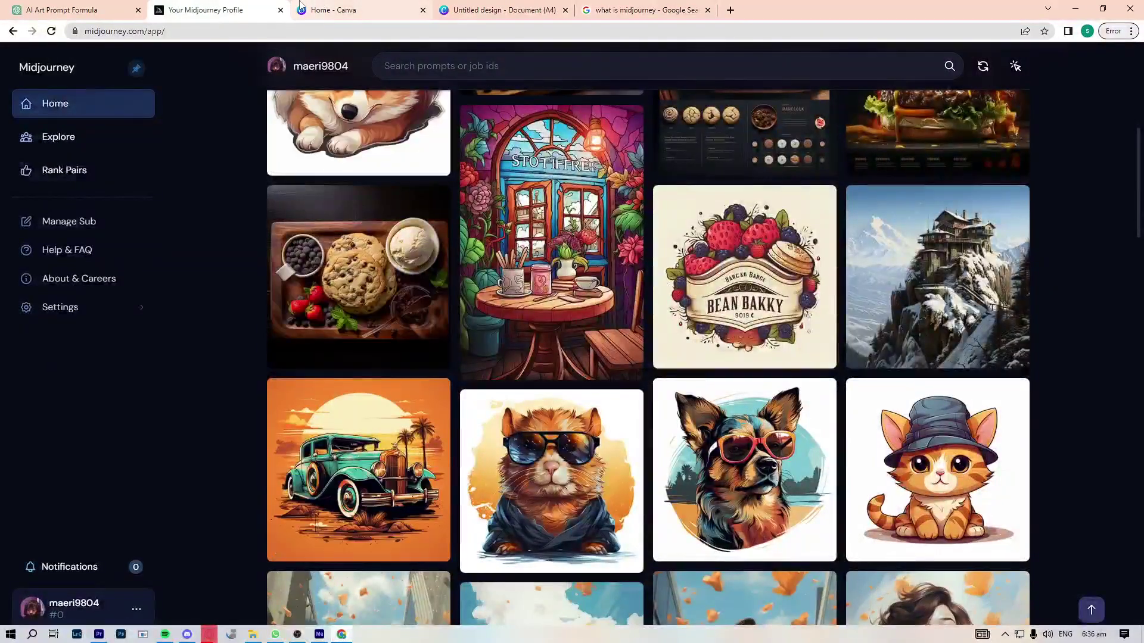
{"action": "left_click", "coordinate": [72, 10]}
{"action": "left_click", "coordinate": [486, 462]}
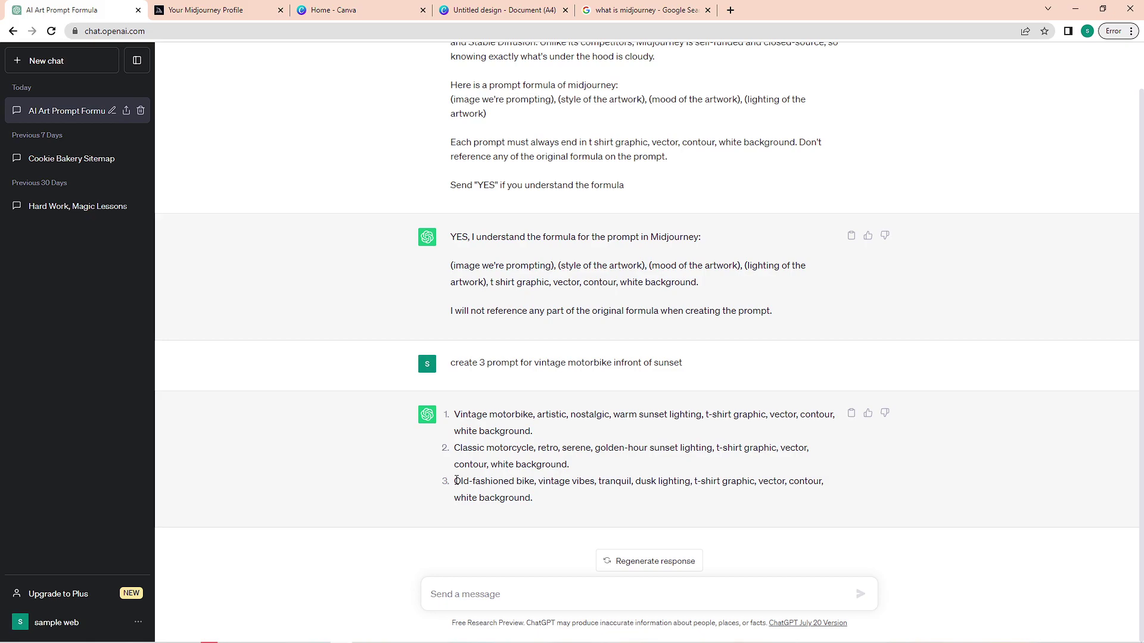
{"action": "mouse_move", "coordinate": [456, 480]}
{"action": "left_mouse_down"}
{"action": "mouse_move", "coordinate": [531, 499]}
{"action": "mouse_move", "coordinate": [456, 480]}
{"action": "left_mouse_up"}
{"action": "key", "text": "ctrl+c"}
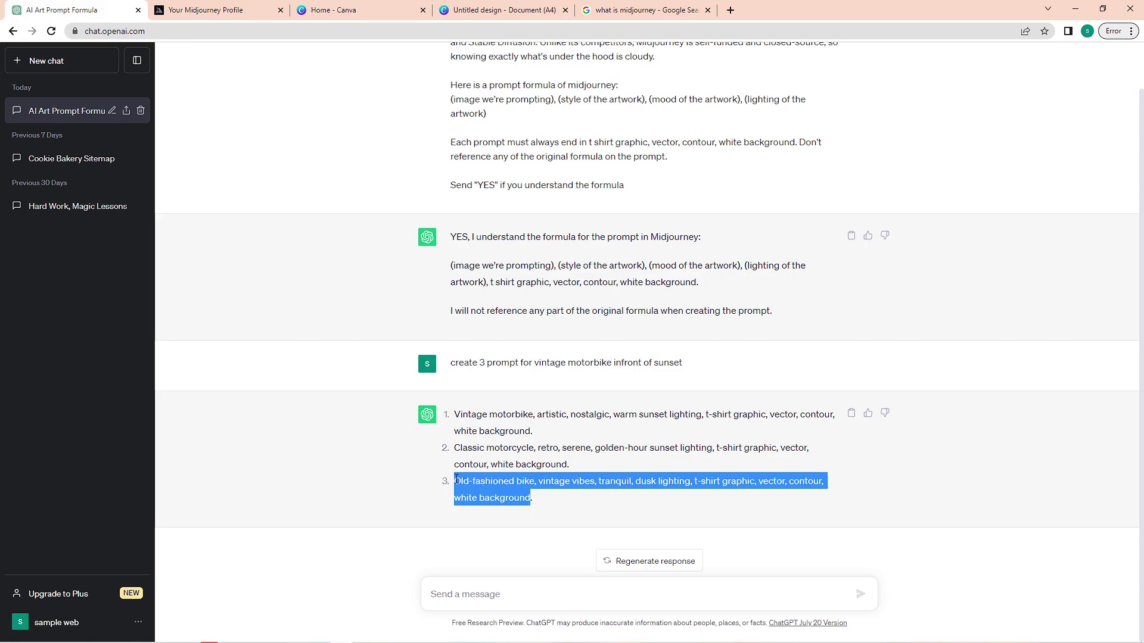
Paste the copied bike prompt into the /imagine command and send it to Midjourney Bot.
{"action": "mouse_move", "coordinate": [299, 636]}
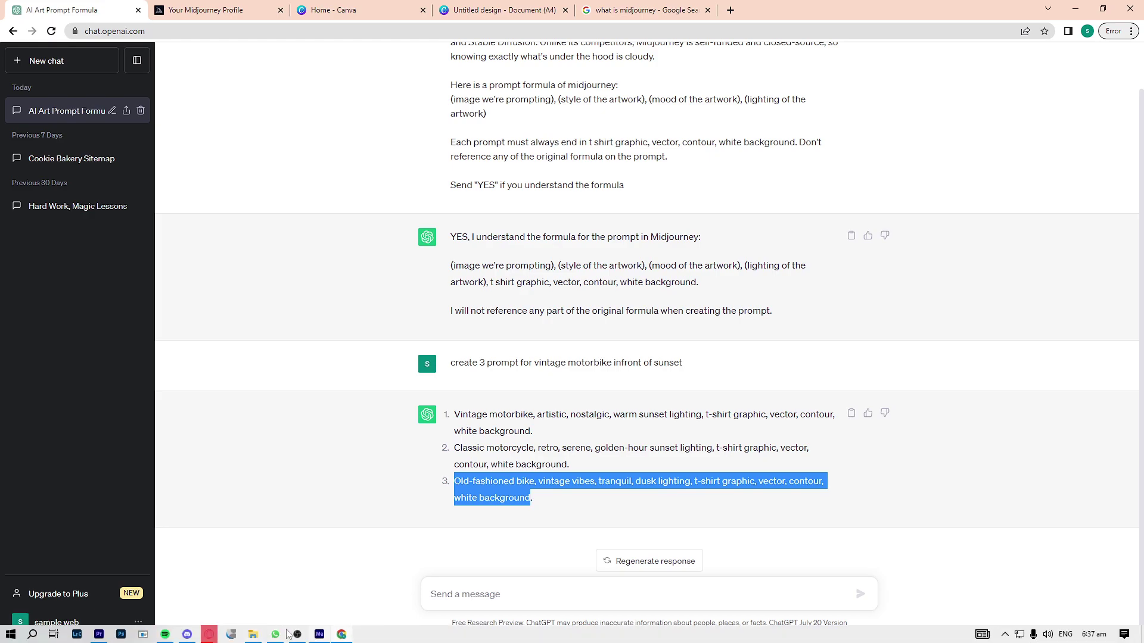
{"action": "left_click", "coordinate": [188, 635]}
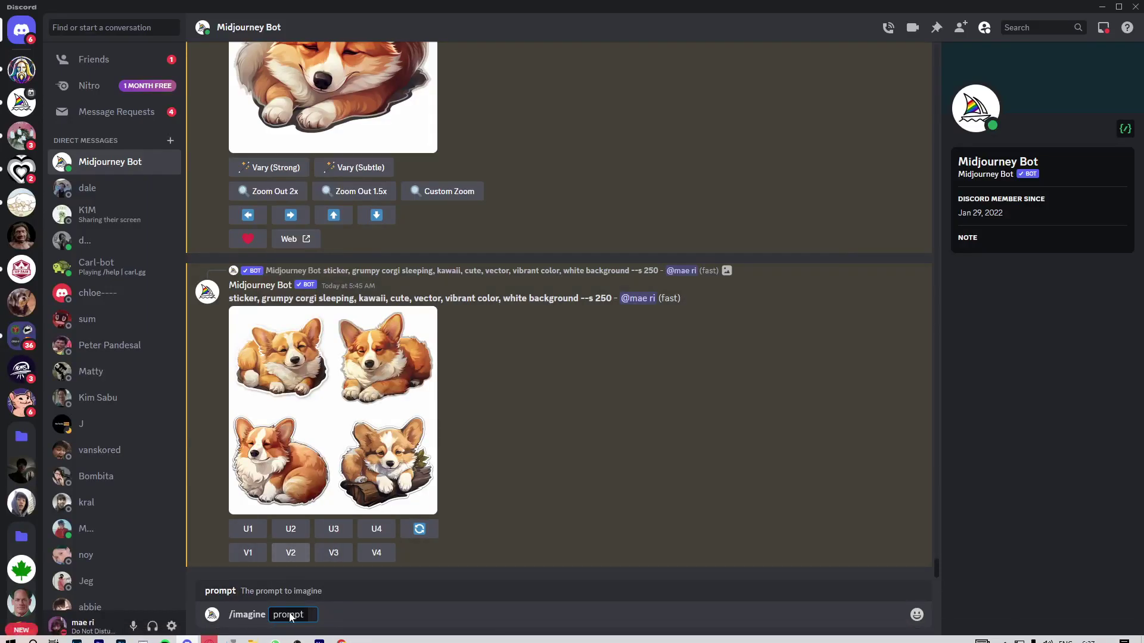
{"action": "key", "text": "ctrl+v"}
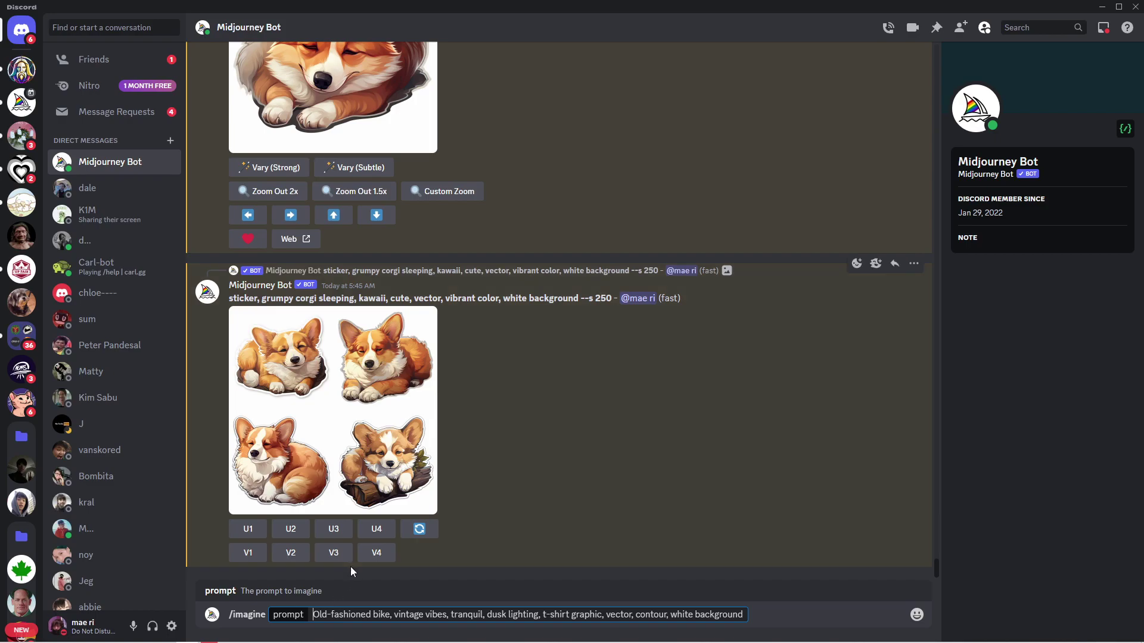
{"action": "key", "text": "Return"}
Preview the four-image bike grid, then upscale image #3 with U3.
{"action": "mouse_move", "coordinate": [757, 642]}
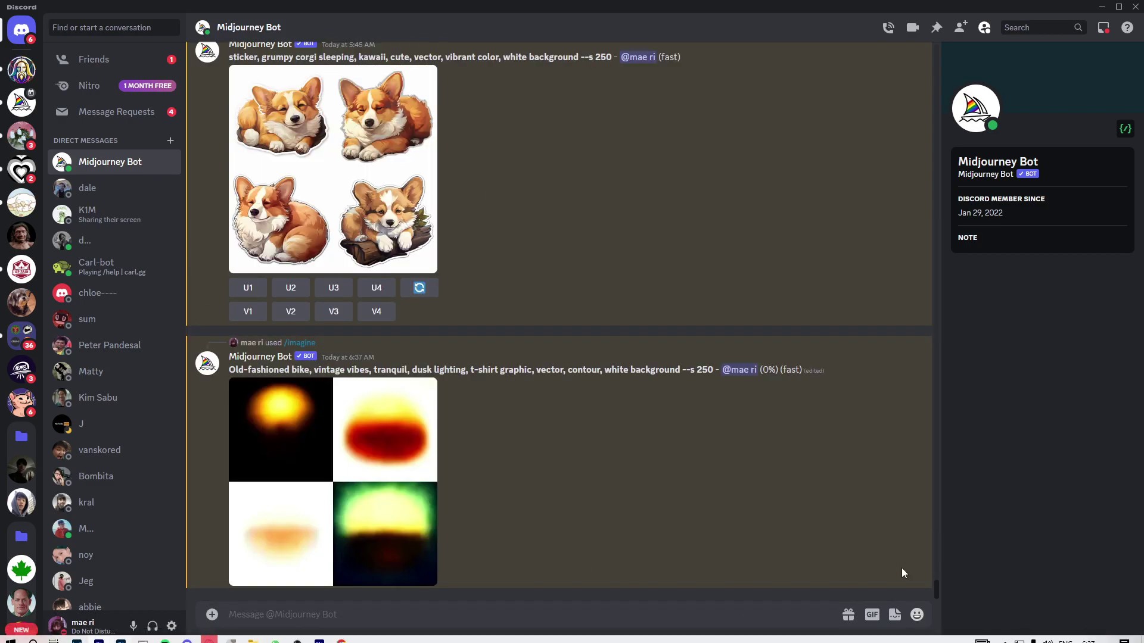
{"action": "left_click", "coordinate": [355, 482]}
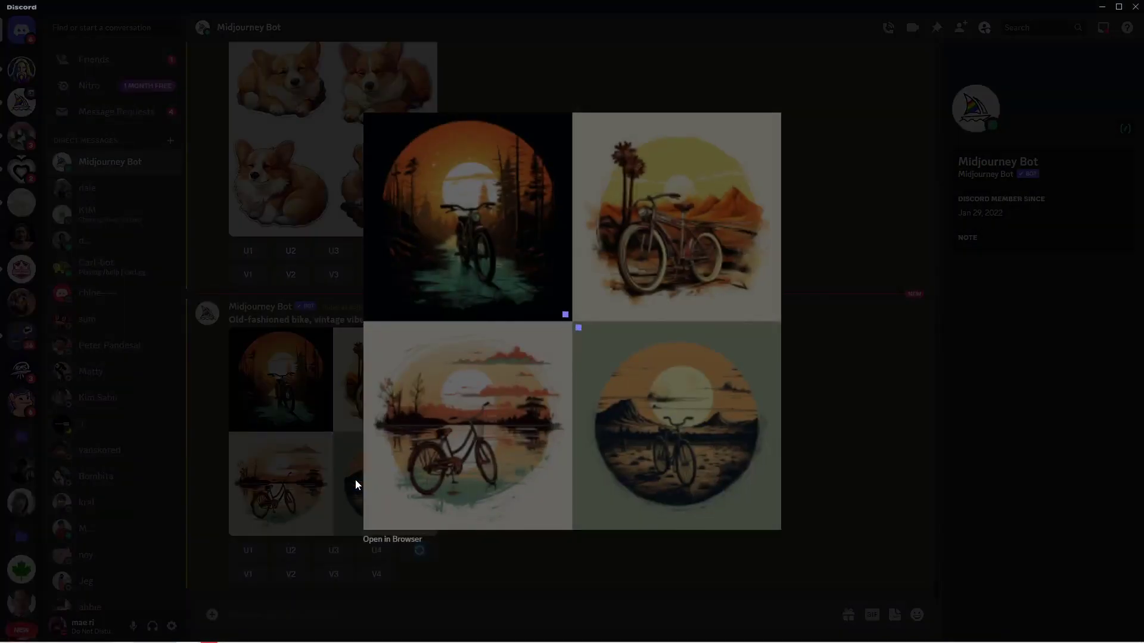
{"action": "left_click", "coordinate": [355, 480]}
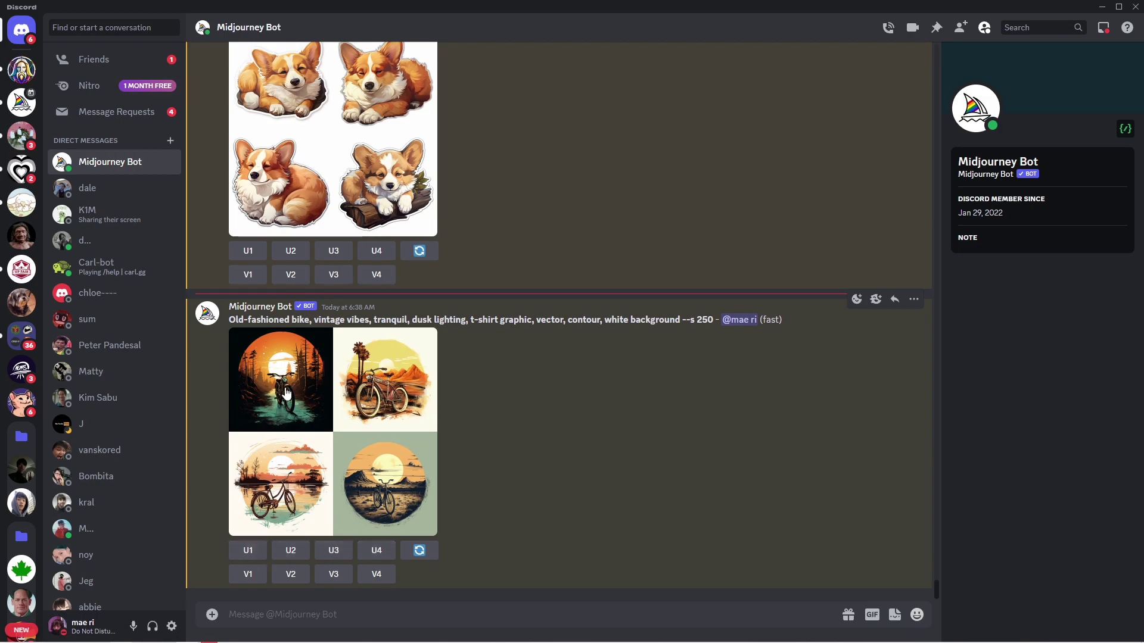
{"action": "left_click", "coordinate": [374, 494]}
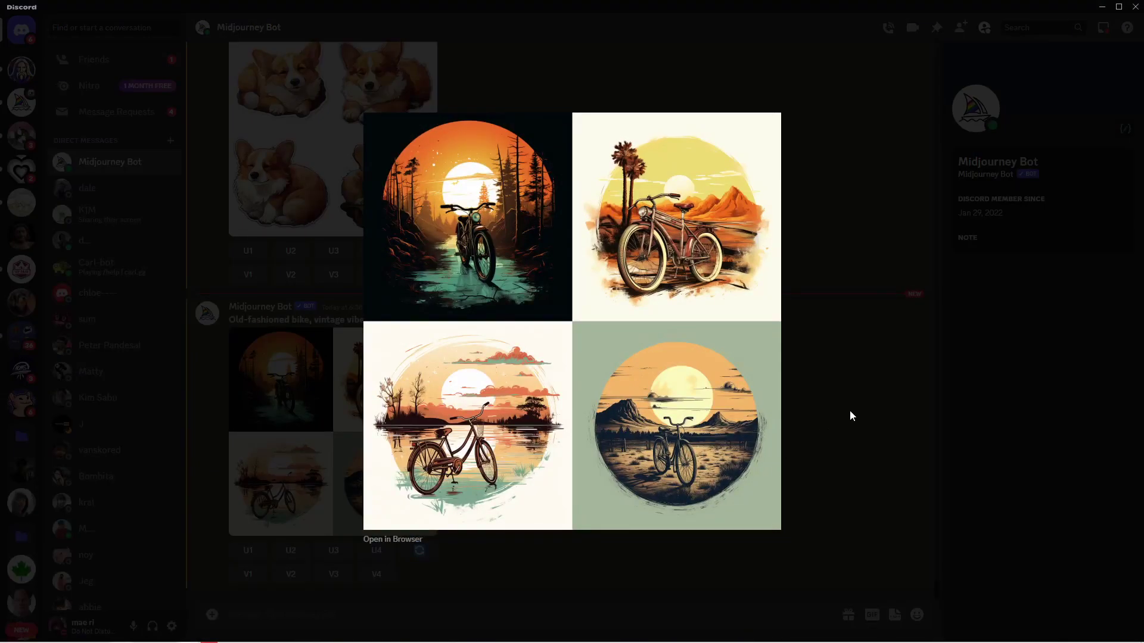
{"action": "left_click", "coordinate": [850, 415]}
{"action": "left_click", "coordinate": [334, 550]}
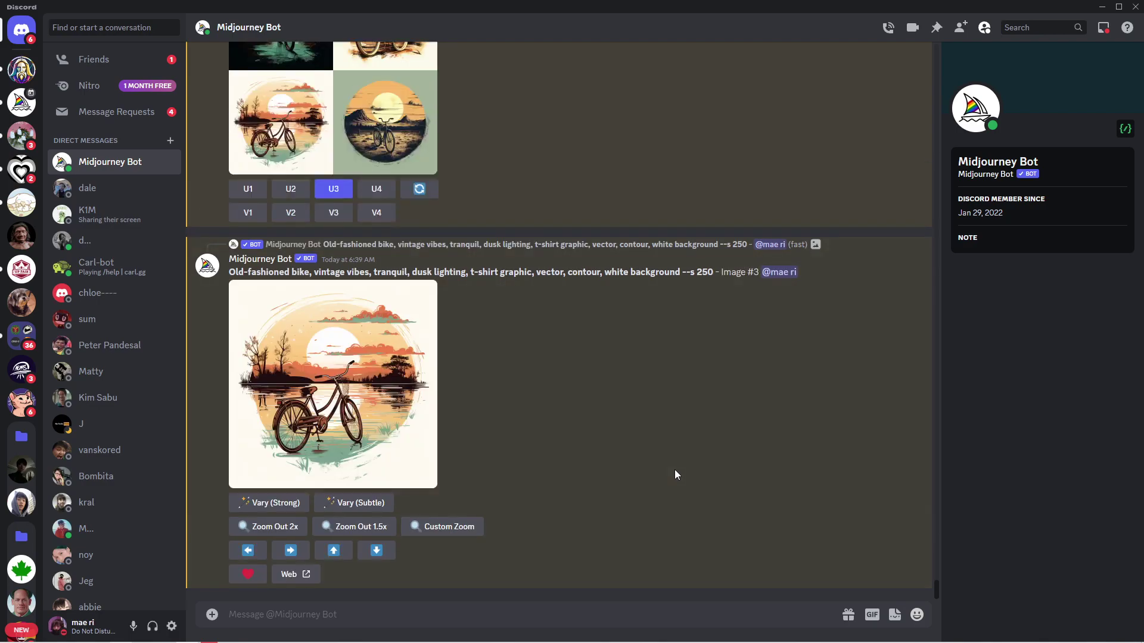
Re-roll the Midjourney prompt with 'motorbike' instead of 'bike', then upscale image U1.
{"action": "scroll", "coordinate": [495, 574], "scroll_direction": "up", "scroll_amount": 5}
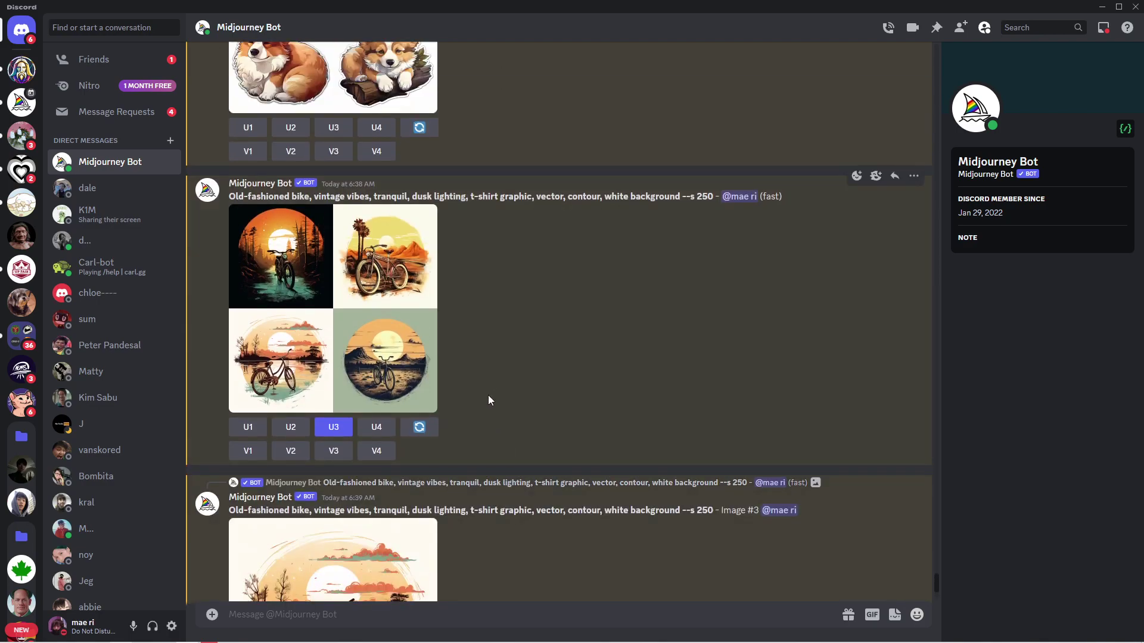
{"action": "left_click", "coordinate": [420, 428]}
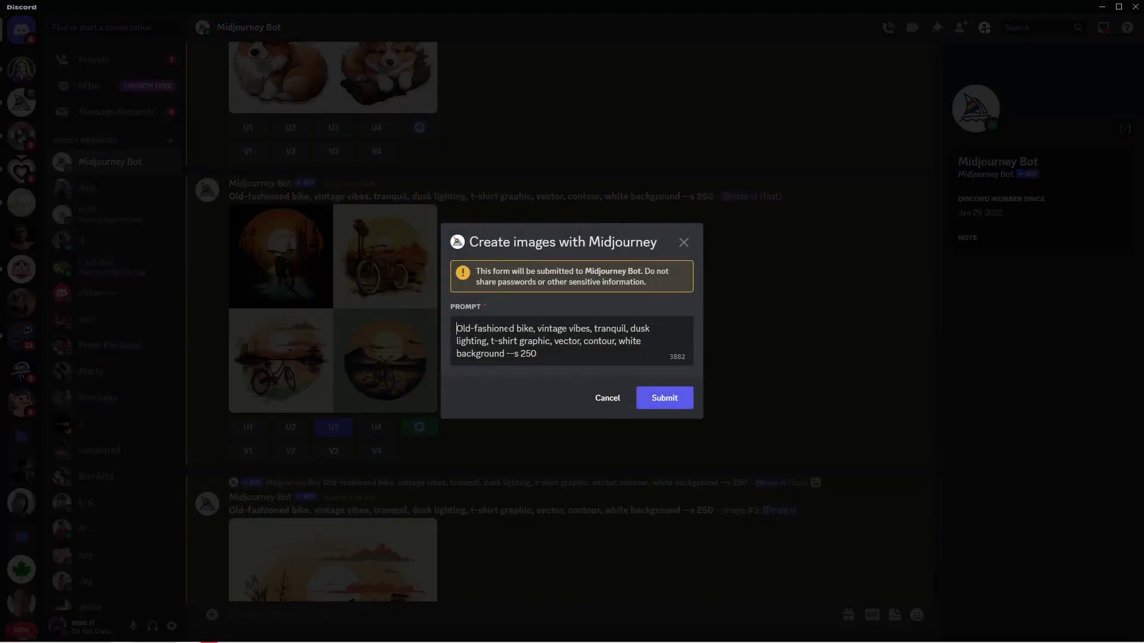
{"action": "type", "text": "motor"}
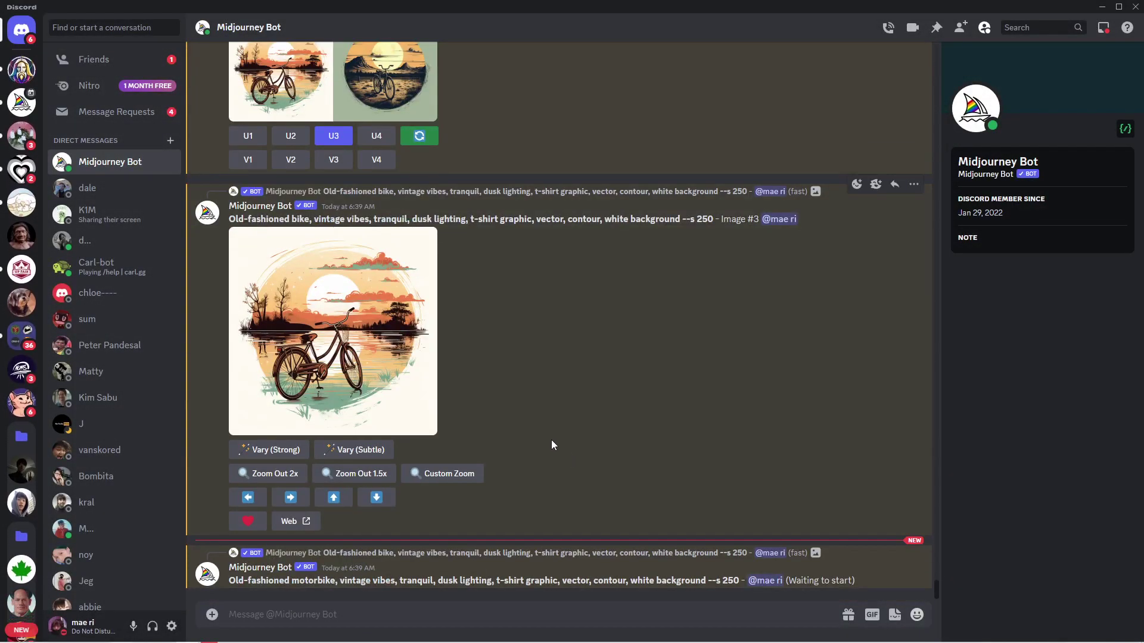
{"action": "scroll", "coordinate": [586, 439], "scroll_direction": "up", "scroll_amount": 3}
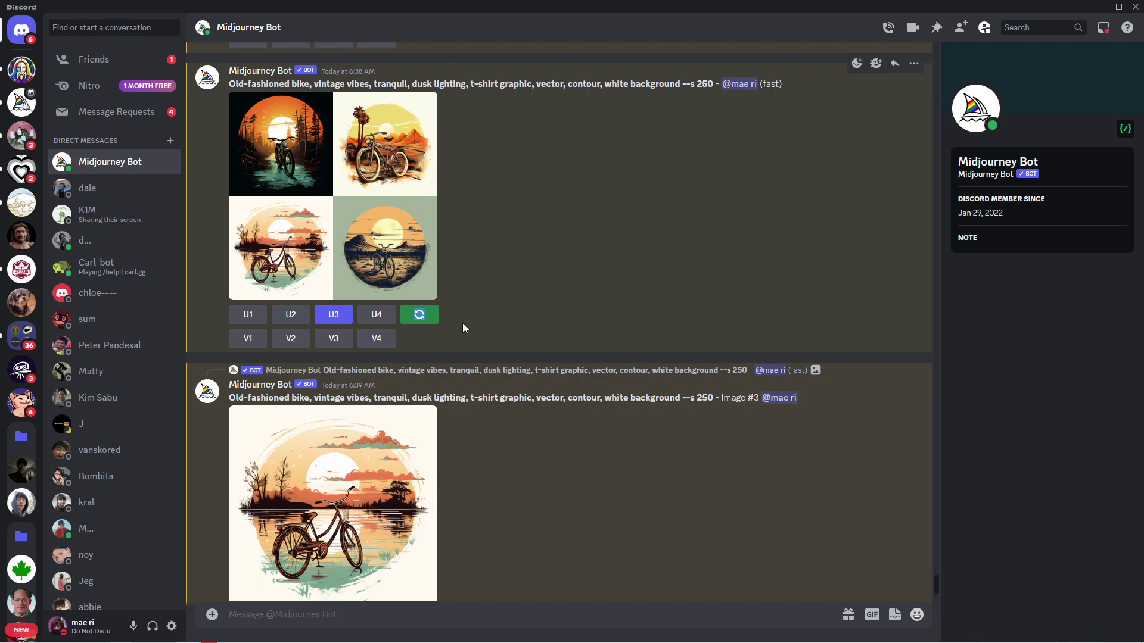
{"action": "scroll", "coordinate": [462, 323], "scroll_direction": "down", "scroll_amount": 3}
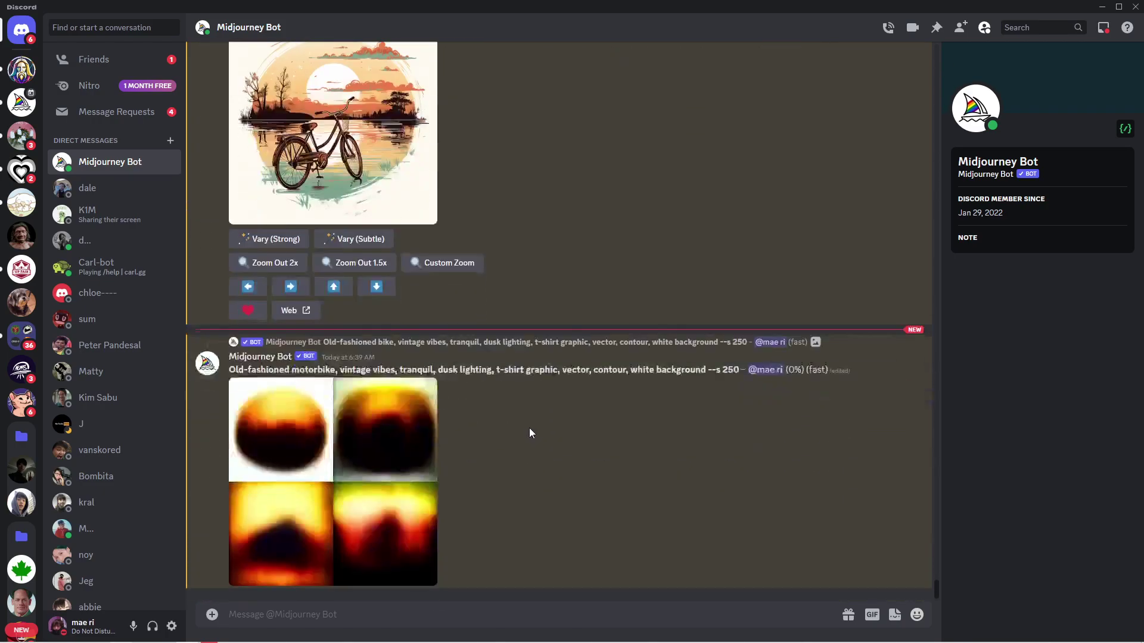
{"action": "mouse_move", "coordinate": [333, 640]}
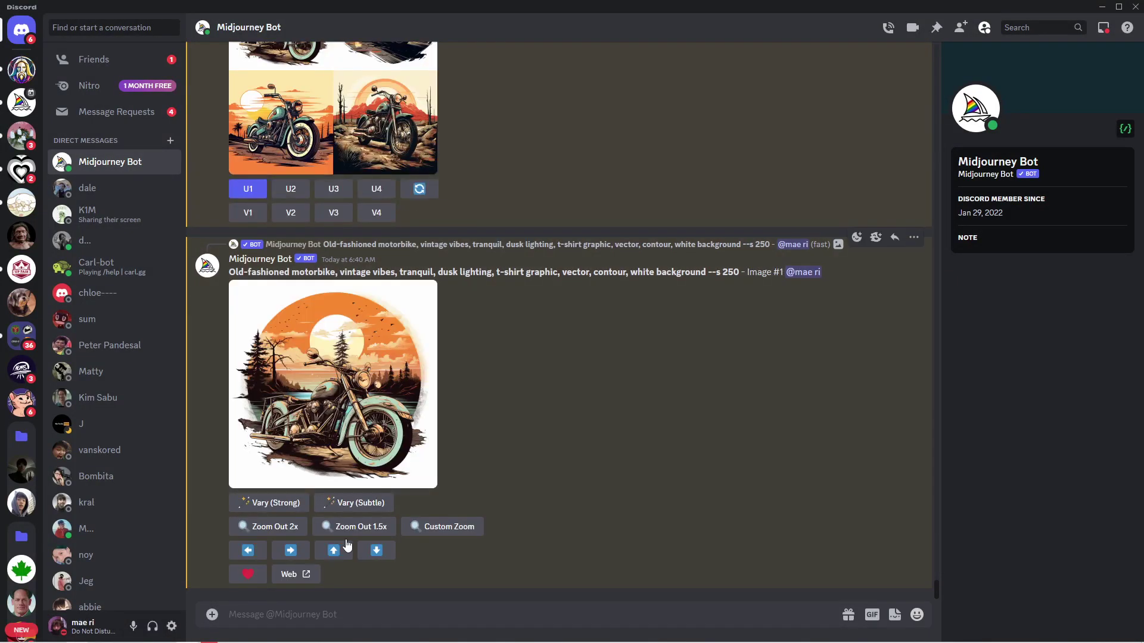
Open the upscaled motorbike image's Midjourney web page and save it as a PNG with its prompt.
{"action": "left_click", "coordinate": [296, 575]}
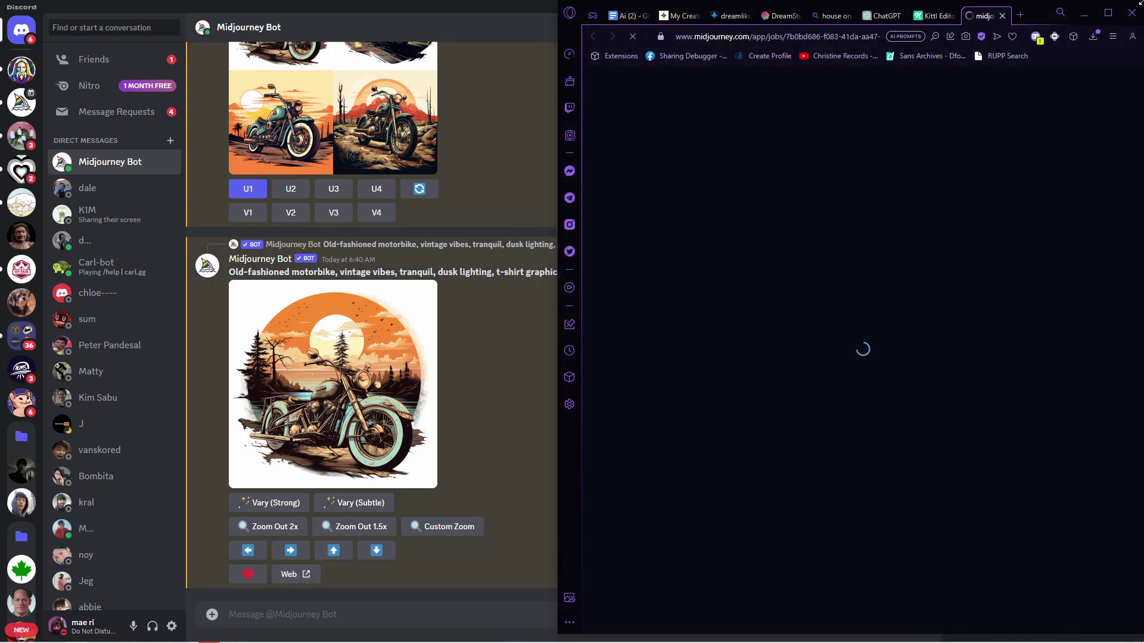
{"action": "left_click", "coordinate": [1111, 16]}
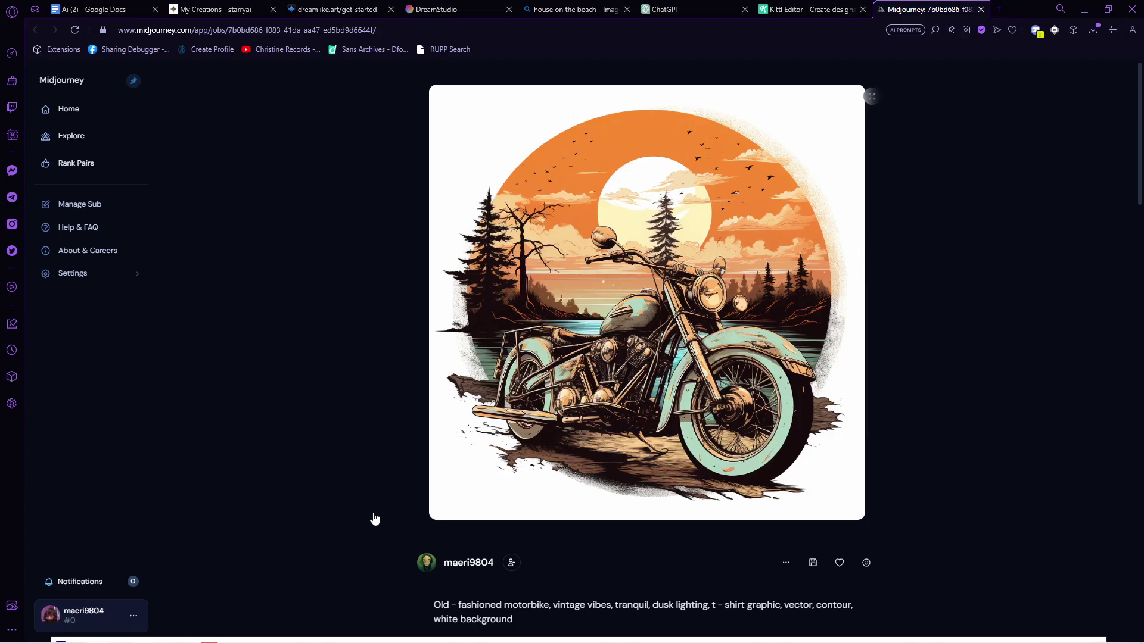
{"action": "scroll", "coordinate": [375, 513], "scroll_direction": "down", "scroll_amount": 2}
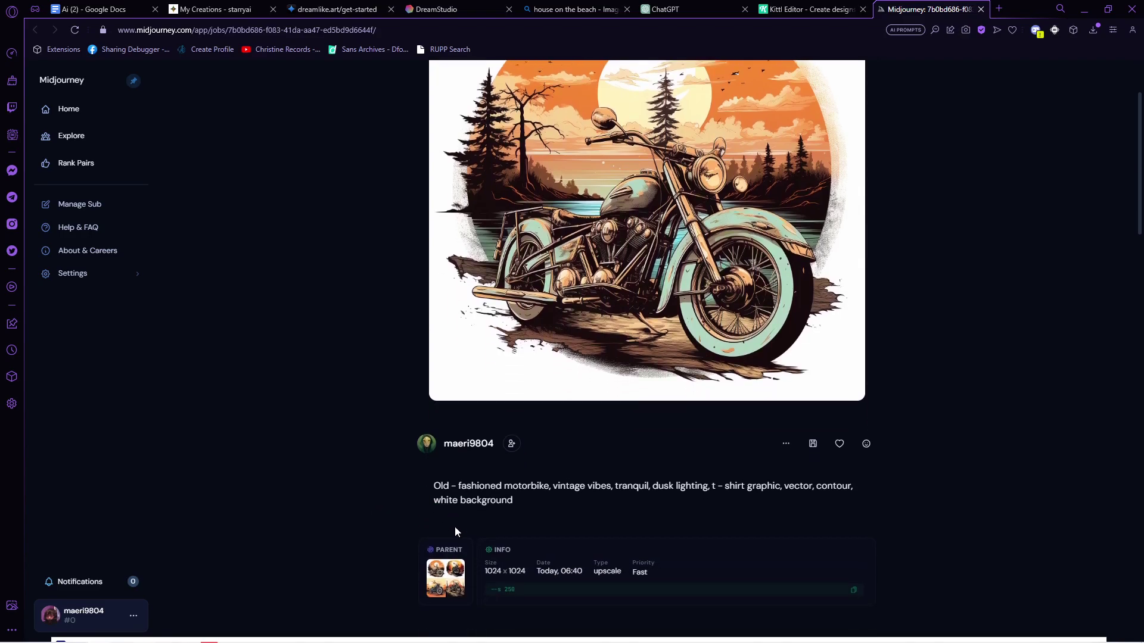
{"action": "left_click_drag", "start_coordinate": [485, 571], "coordinate": [654, 573]}
{"action": "left_click", "coordinate": [967, 520]}
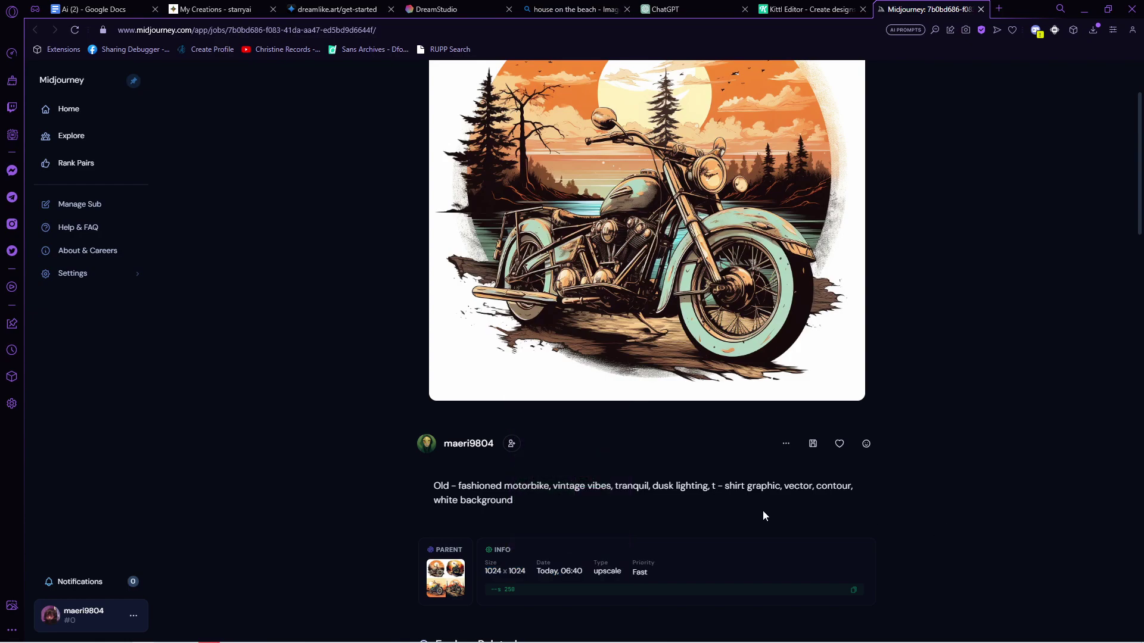
{"action": "scroll", "coordinate": [763, 512], "scroll_direction": "up", "scroll_amount": 2}
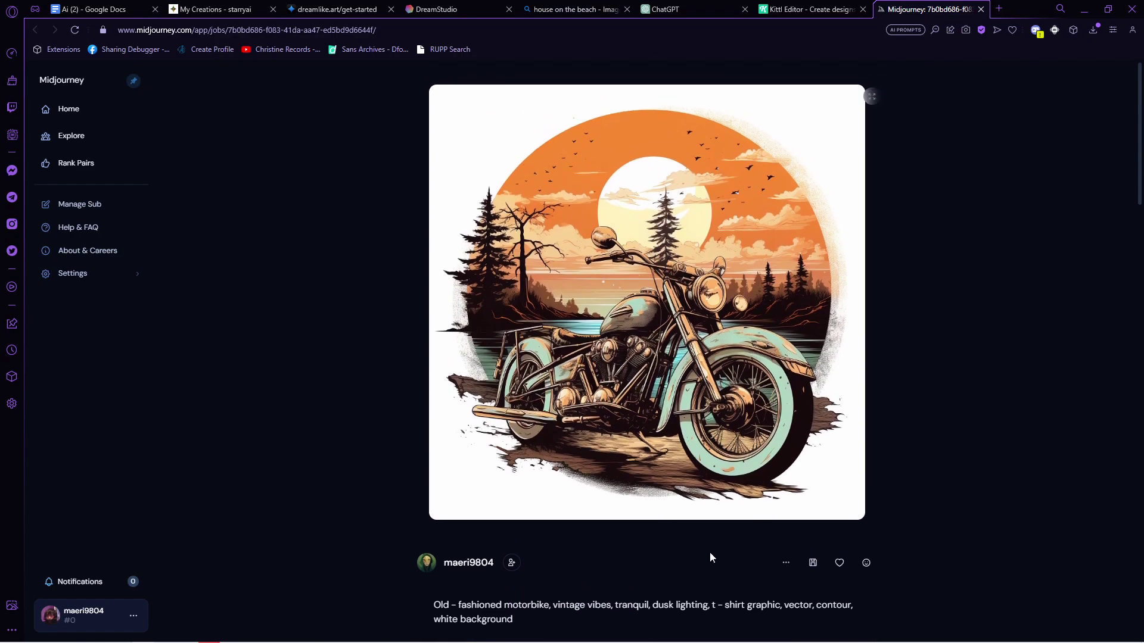
{"action": "left_click", "coordinate": [812, 566]}
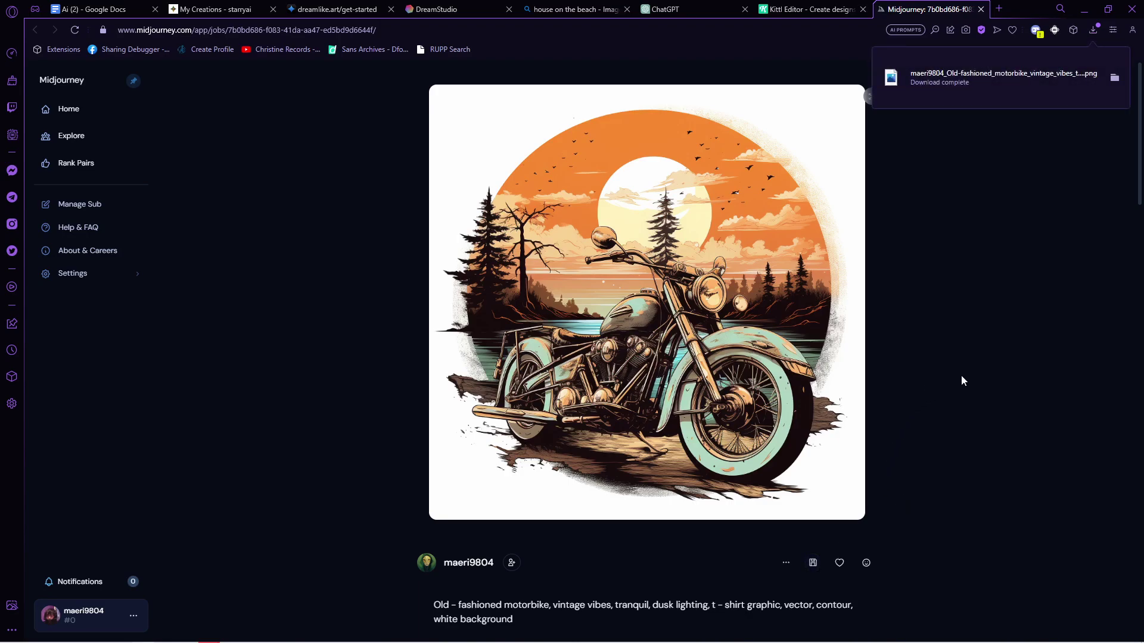
Upload the downloaded motorbike sunset PNG to the Canva t-shirt design's uploads.
{"action": "mouse_move", "coordinate": [277, 630]}
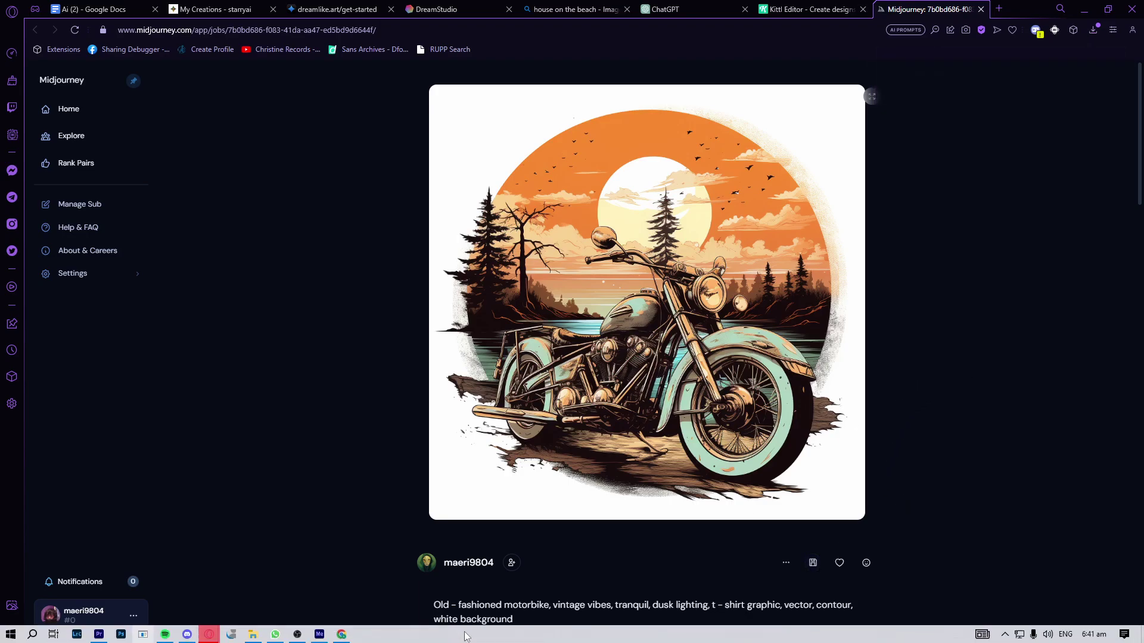
{"action": "left_click", "coordinate": [342, 634]}
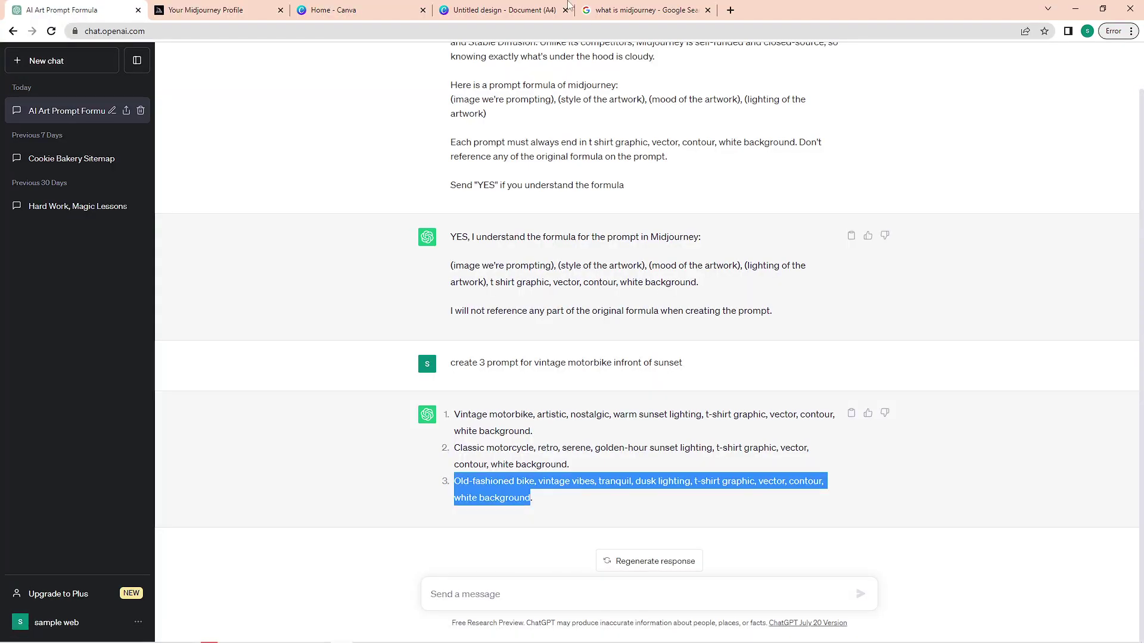
{"action": "left_click", "coordinate": [481, 7]}
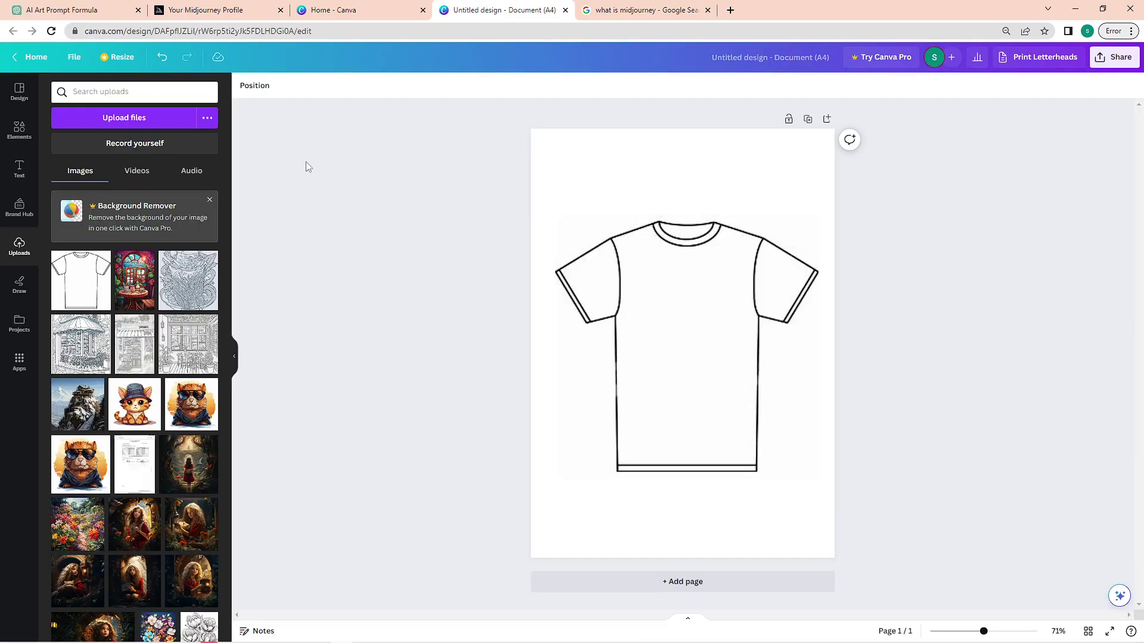
{"action": "left_click", "coordinate": [99, 122]}
{"action": "scroll", "coordinate": [565, 93], "scroll_direction": "down", "scroll_amount": 10}
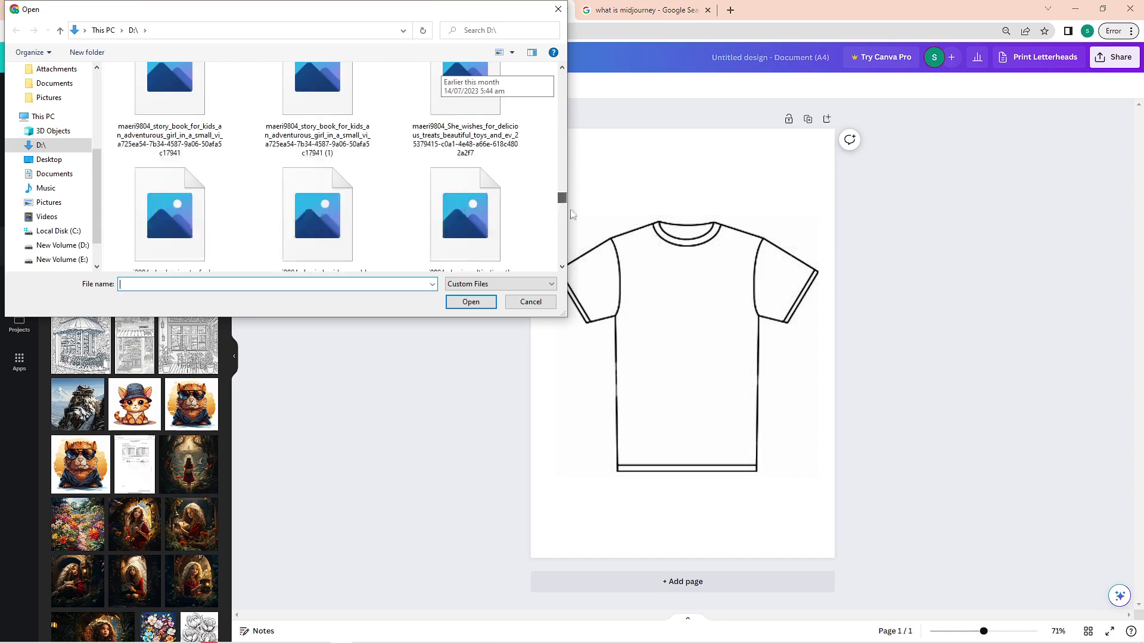
{"action": "left_click", "coordinate": [463, 179]}
{"action": "left_click", "coordinate": [478, 305]}
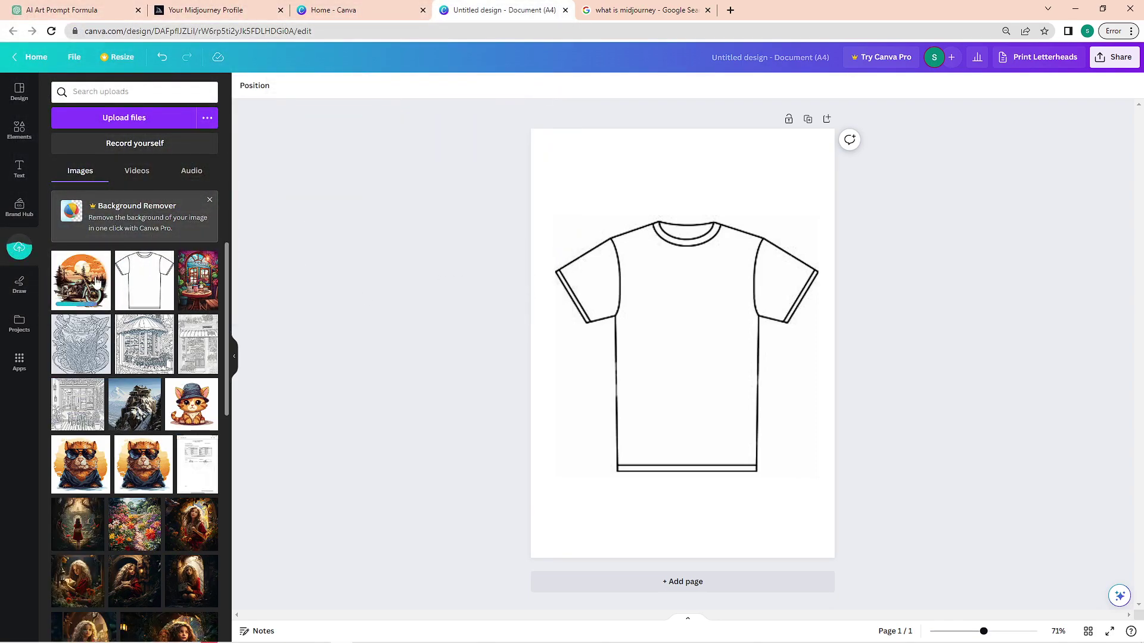
Place the motorbike graphic on the t-shirt's chest, resized and centred on the shirt.
{"action": "left_click", "coordinate": [97, 281]}
{"action": "left_click_drag", "start_coordinate": [776, 413], "coordinate": [745, 412]}
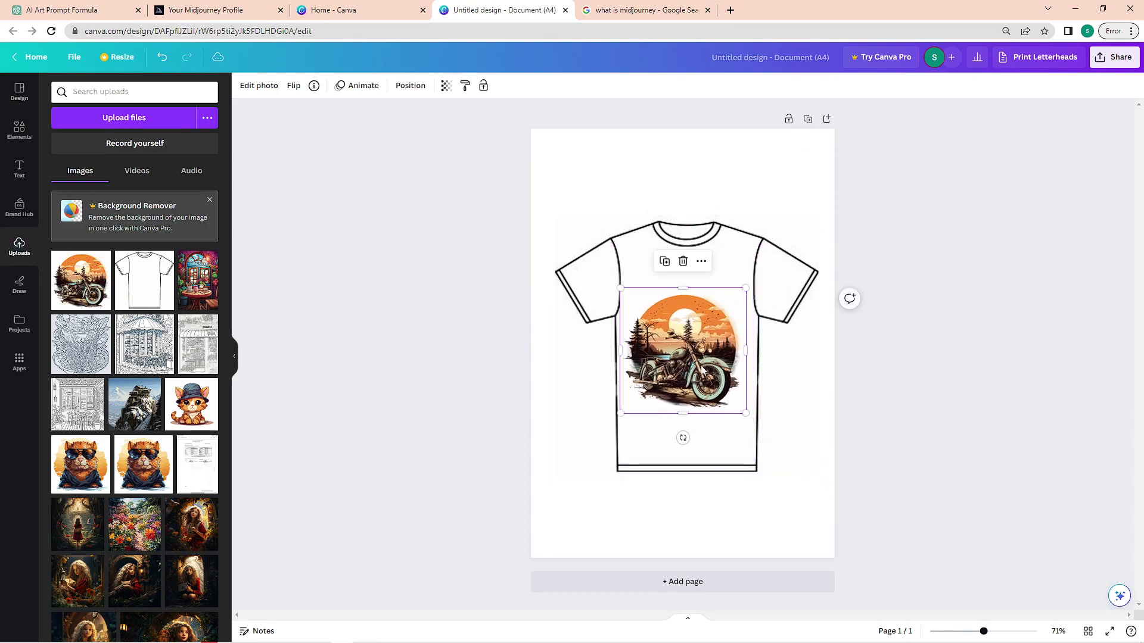
{"action": "left_click_drag", "start_coordinate": [700, 364], "coordinate": [705, 366]}
{"action": "left_click", "coordinate": [969, 321]}
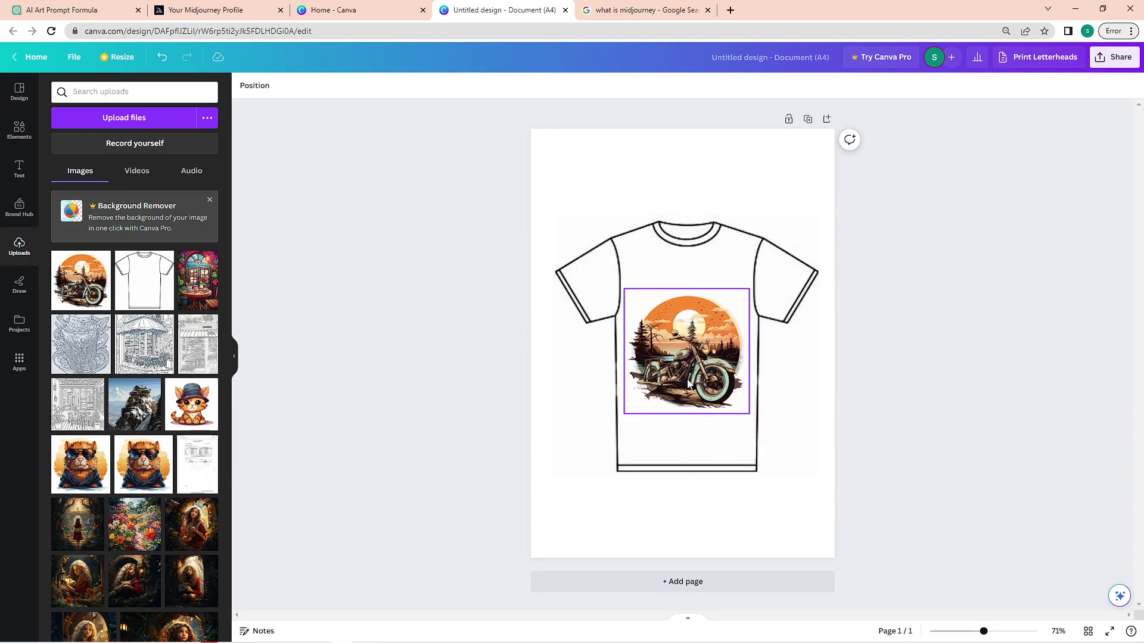
{"action": "left_click", "coordinate": [742, 378]}
{"action": "left_click", "coordinate": [943, 350]}
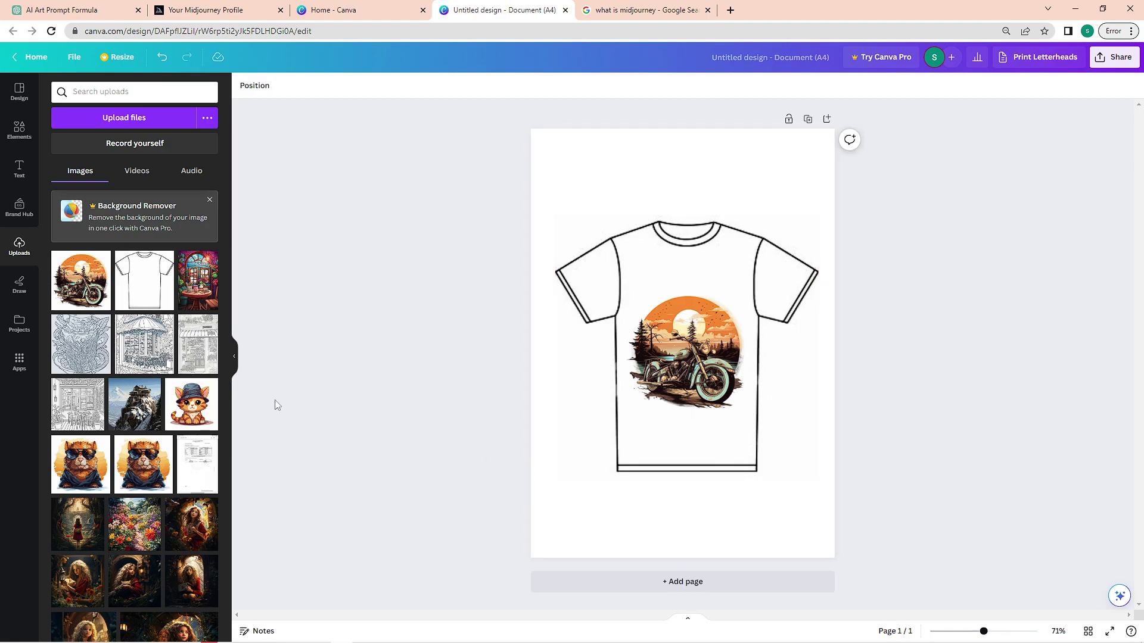
{"action": "left_click", "coordinate": [614, 248]}
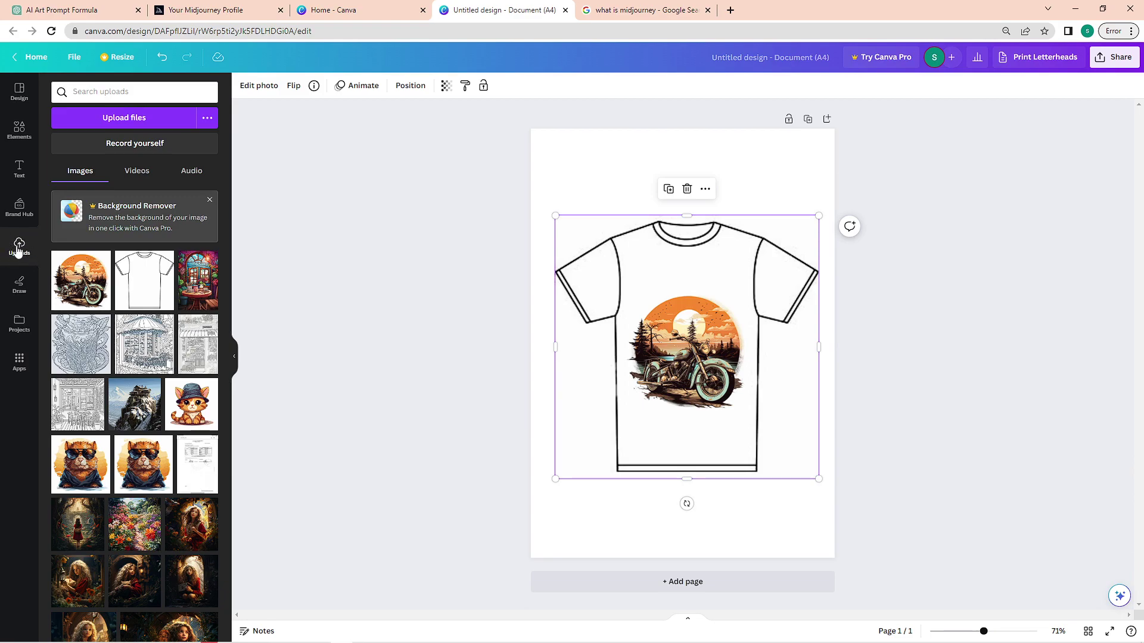
{"action": "left_click", "coordinate": [87, 293]}
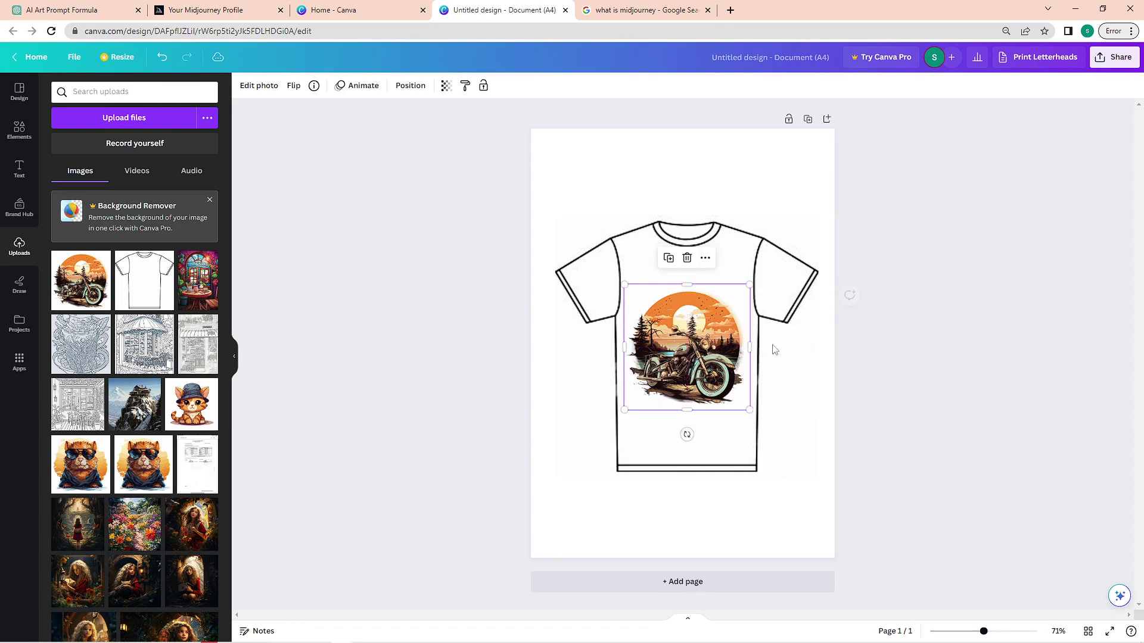
{"action": "left_click", "coordinate": [907, 377]}
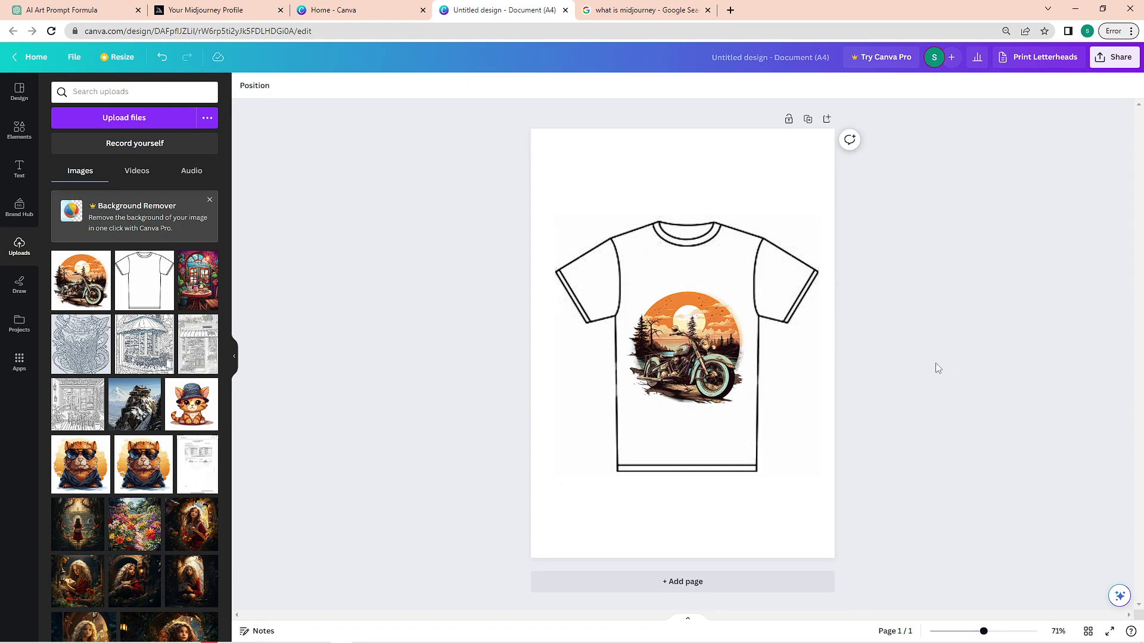
Search Google for 'redbubble', open the Redbubble site and go to Add new work.
{"action": "left_click", "coordinate": [638, 12]}
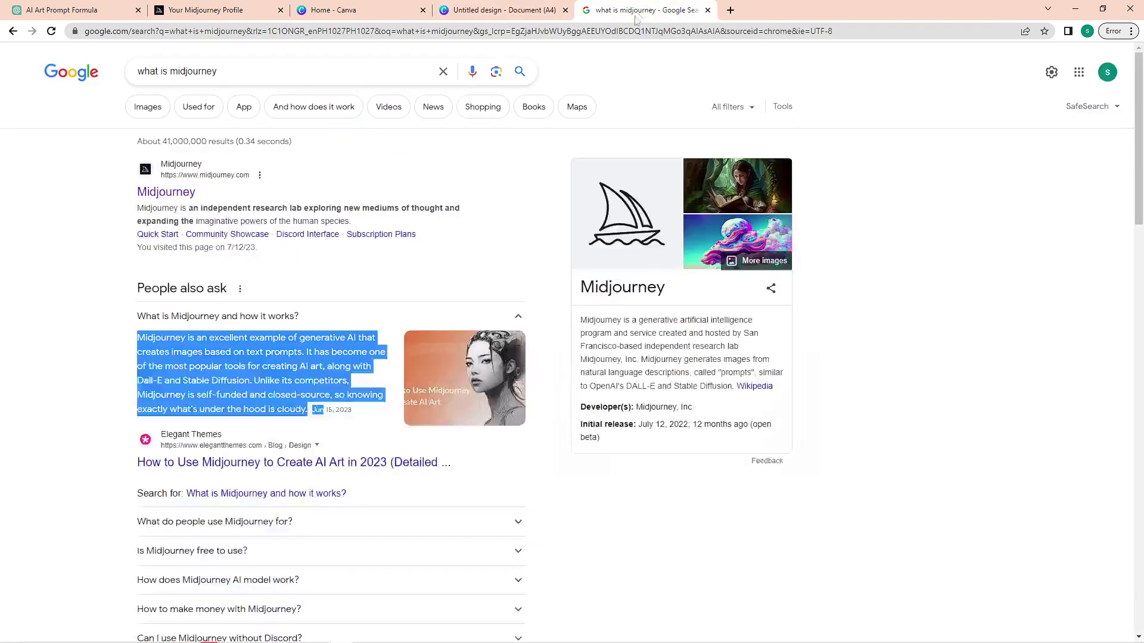
{"action": "left_click", "coordinate": [626, 31]}
{"action": "type", "text": "red"}
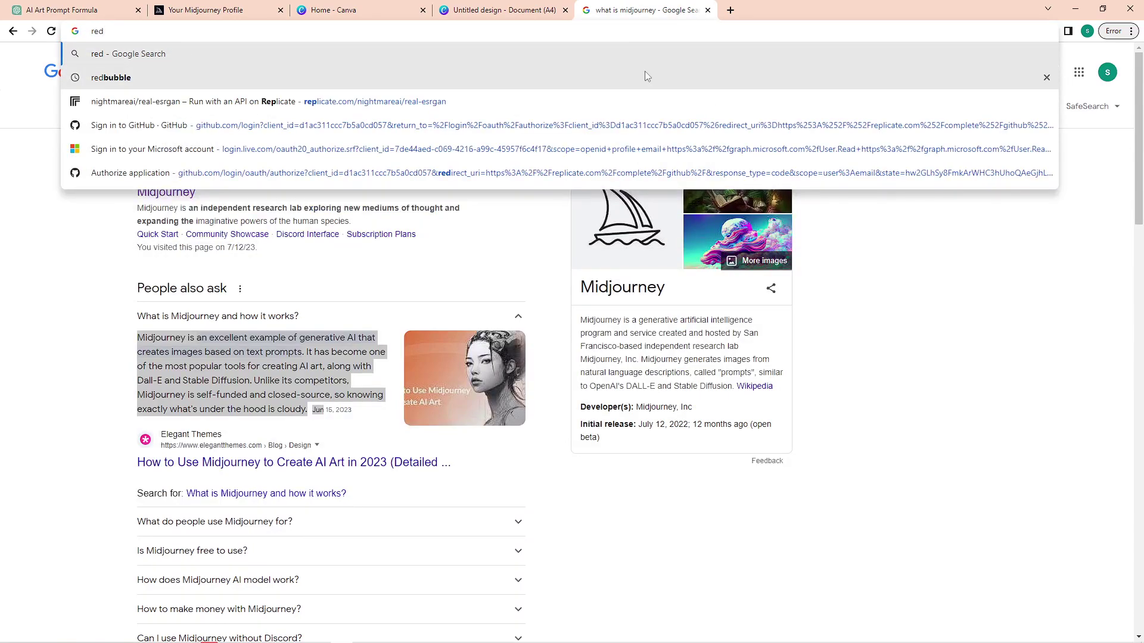
{"action": "key", "text": "Down"}
{"action": "key", "text": "Return"}
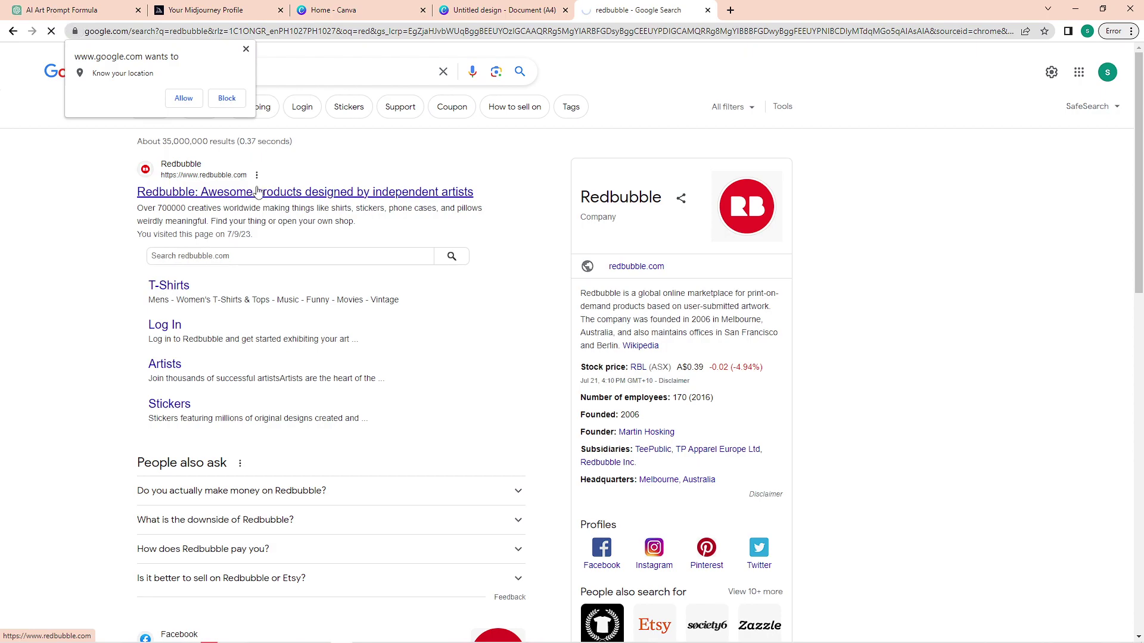
{"action": "left_click", "coordinate": [257, 191]}
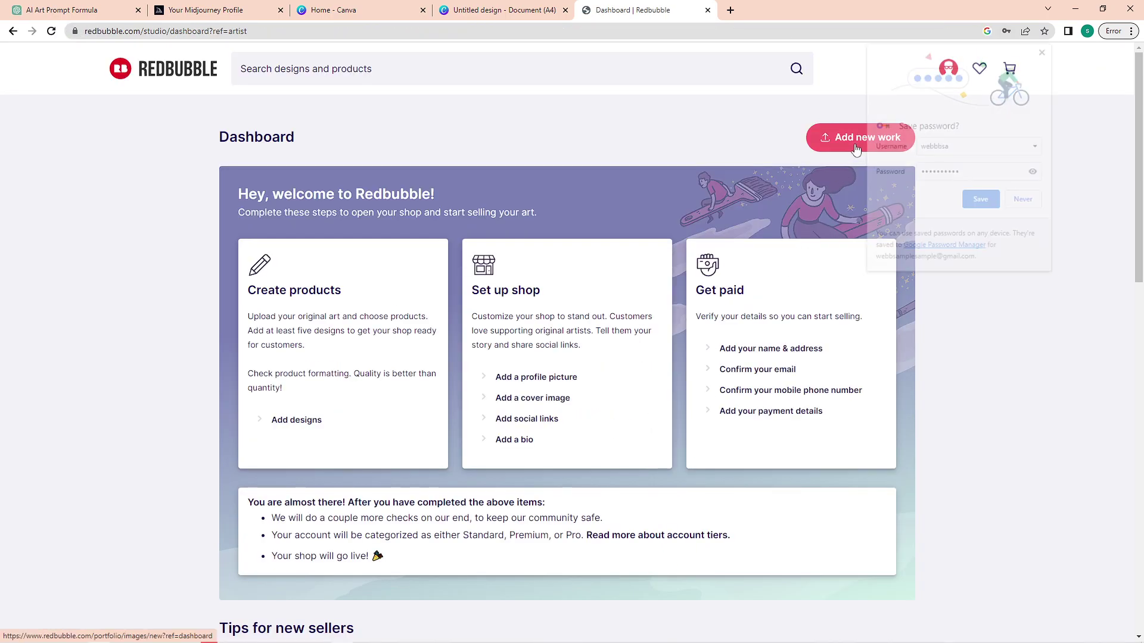
{"action": "left_click", "coordinate": [837, 141]}
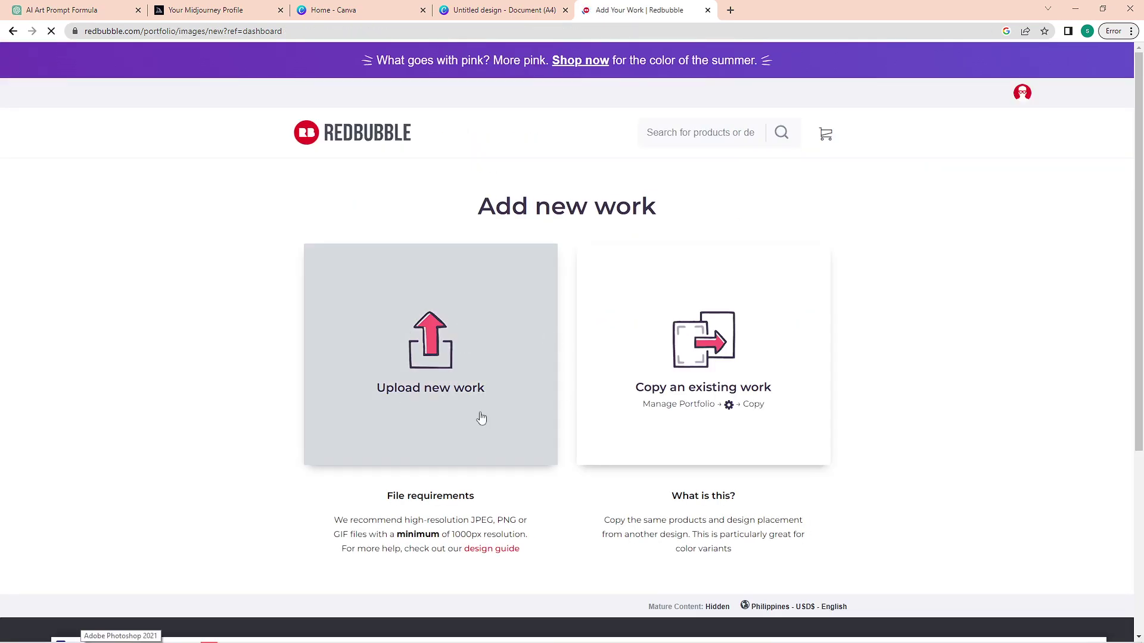
Upload the motorbike sunset PNG as a new Redbubble work.
{"action": "left_click", "coordinate": [411, 388]}
{"action": "left_click_drag", "start_coordinate": [562, 84], "coordinate": [570, 258]}
{"action": "left_click", "coordinate": [421, 190]}
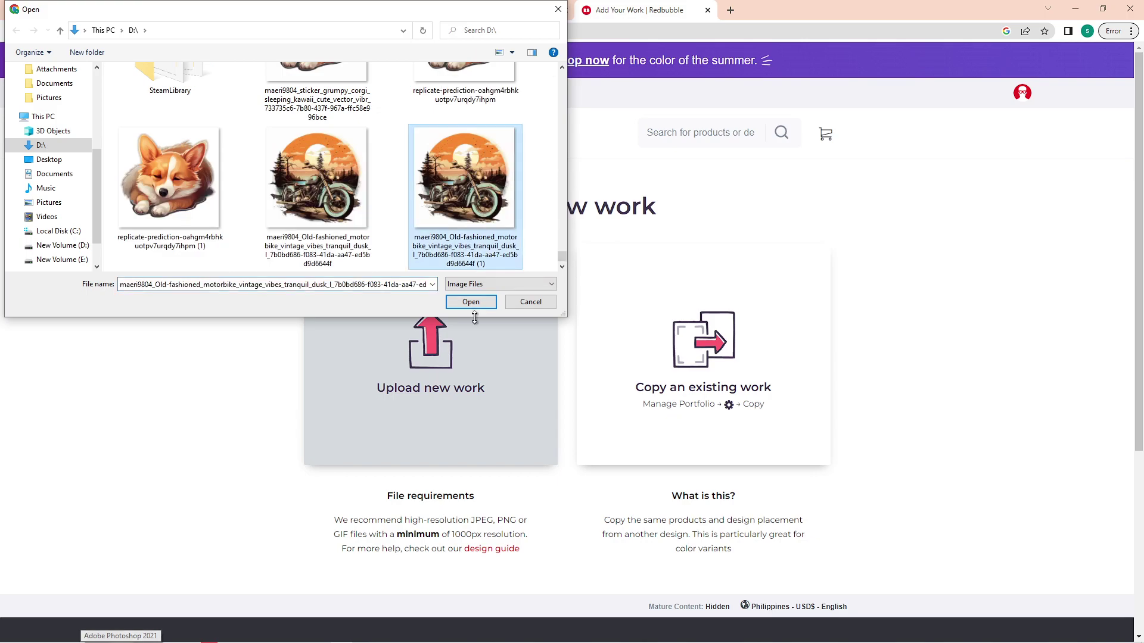
{"action": "left_click", "coordinate": [470, 301]}
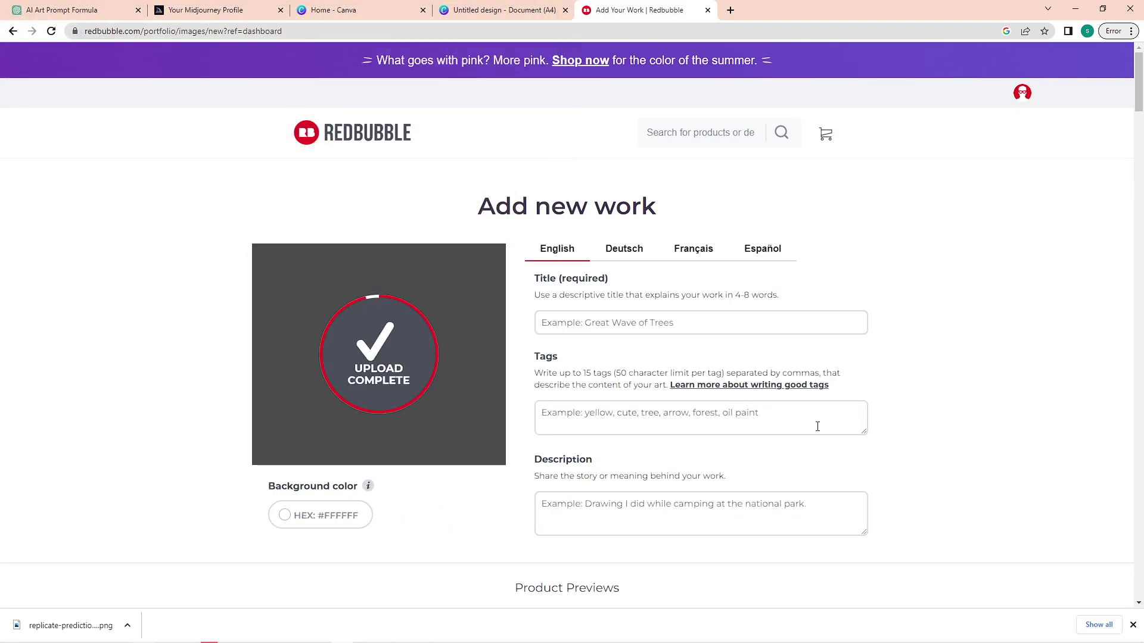
Set the t-shirt design's Size on product to 30%.
{"action": "scroll", "coordinate": [530, 435], "scroll_direction": "down", "scroll_amount": 2}
{"action": "scroll", "coordinate": [510, 399], "scroll_direction": "down", "scroll_amount": 5}
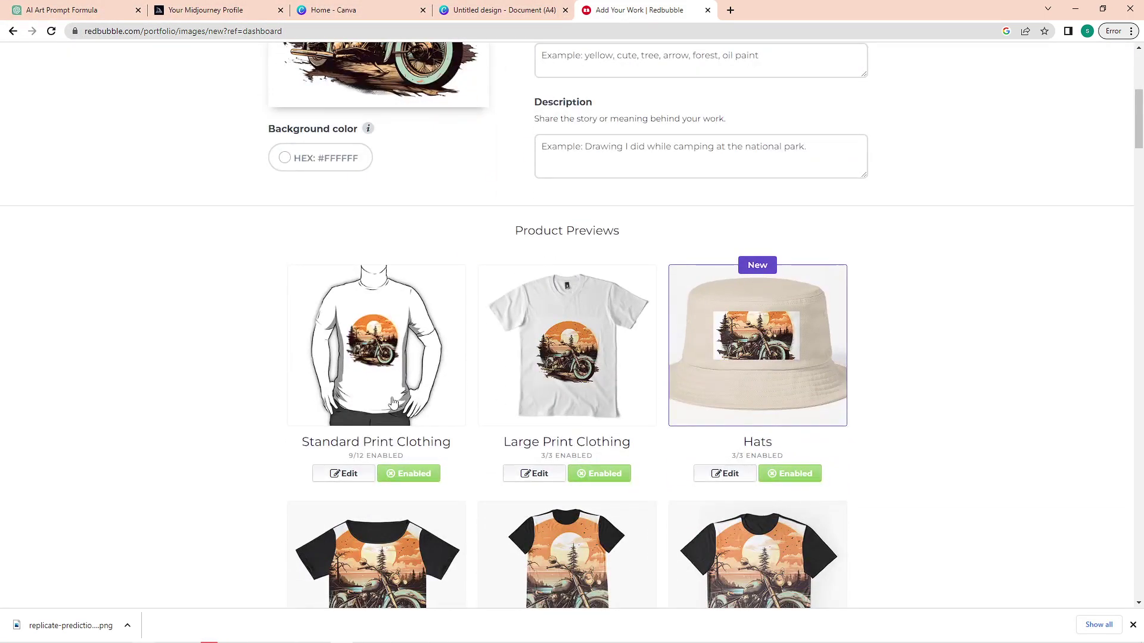
{"action": "mouse_move", "coordinate": [107, 638]}
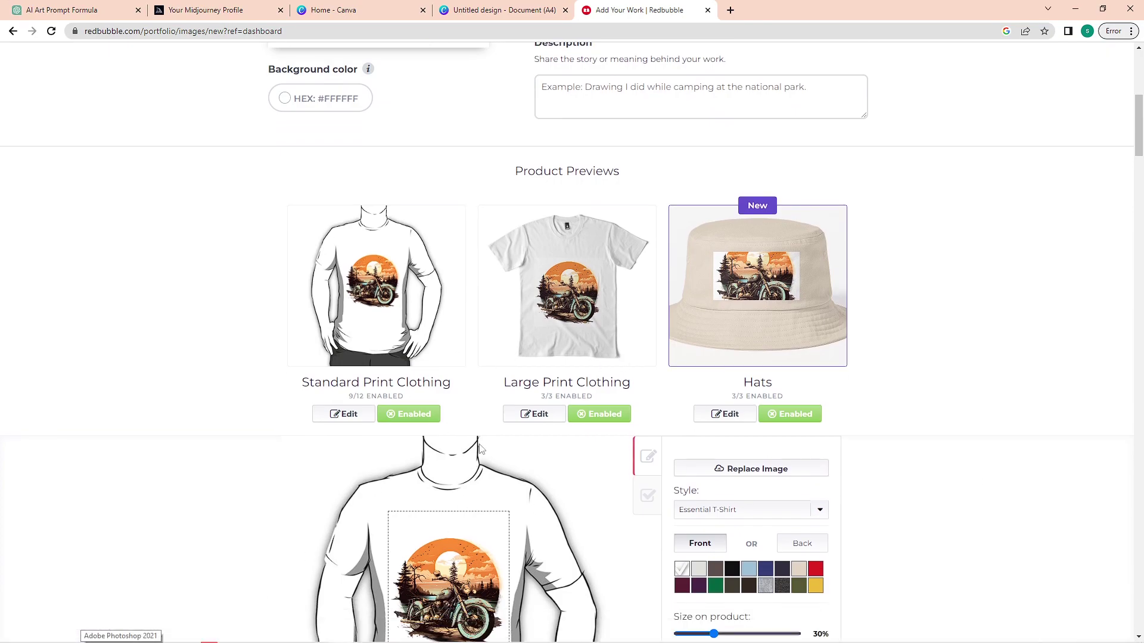
{"action": "scroll", "coordinate": [482, 450], "scroll_direction": "down", "scroll_amount": 4}
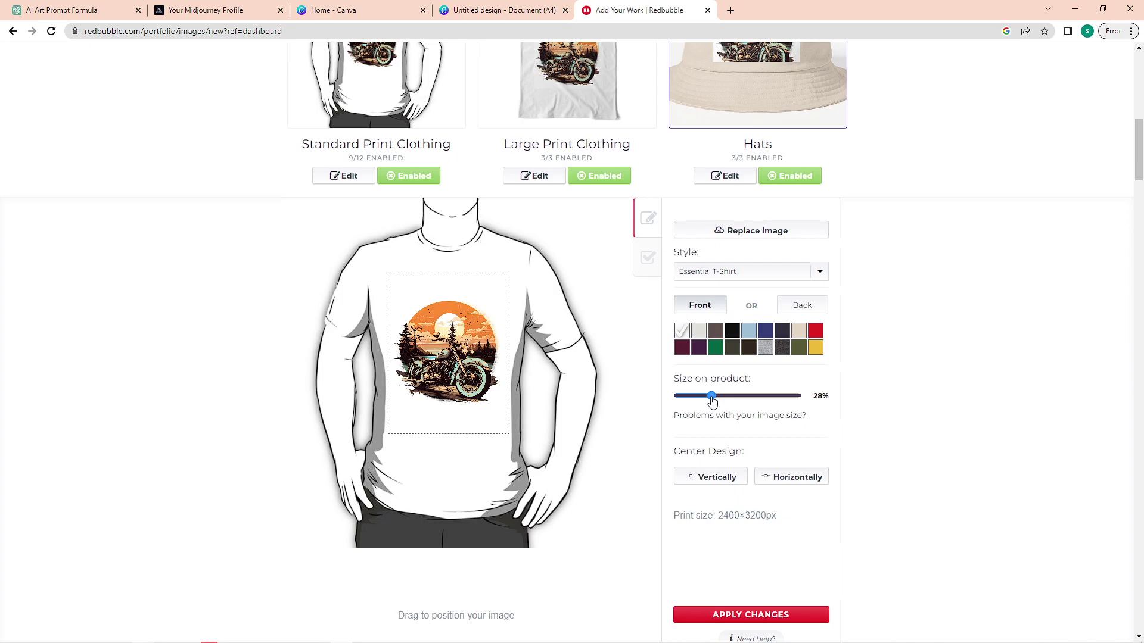
{"action": "left_click_drag", "start_coordinate": [713, 400], "coordinate": [716, 403]}
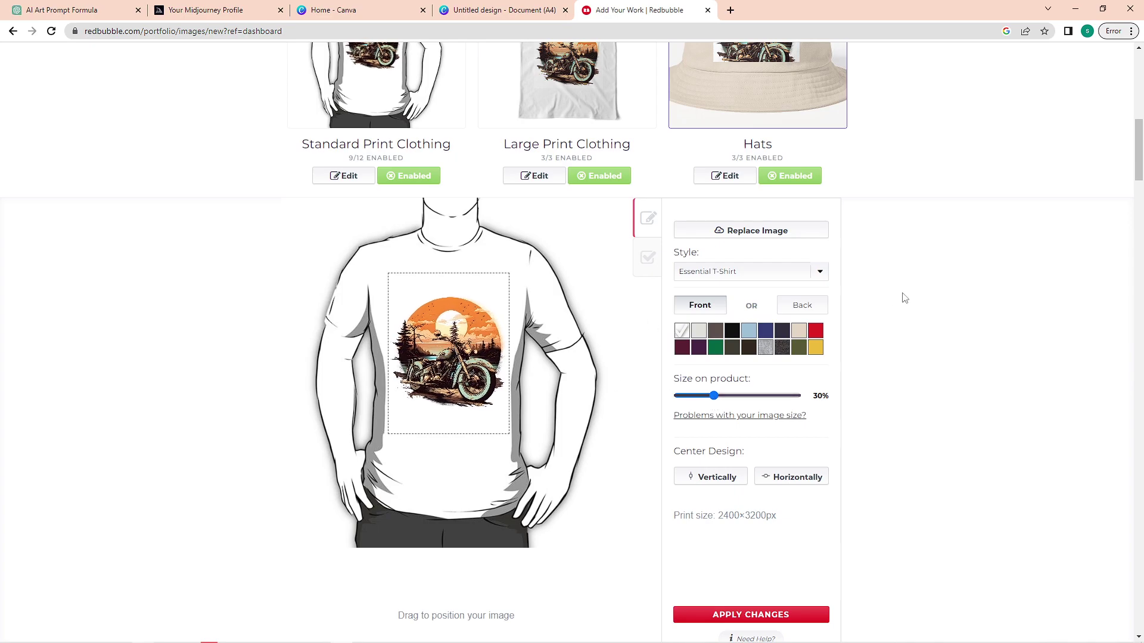
{"action": "scroll", "coordinate": [884, 359], "scroll_direction": "up", "scroll_amount": 2}
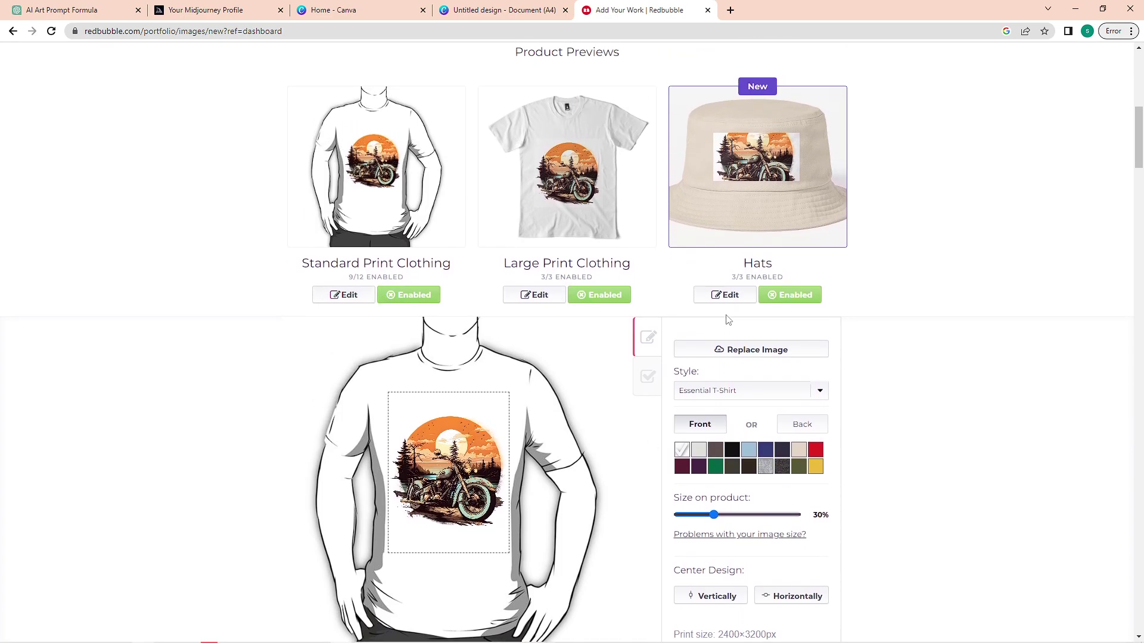
{"action": "scroll", "coordinate": [770, 332], "scroll_direction": "down", "scroll_amount": 1}
{"action": "scroll", "coordinate": [918, 322], "scroll_direction": "down", "scroll_amount": 1}
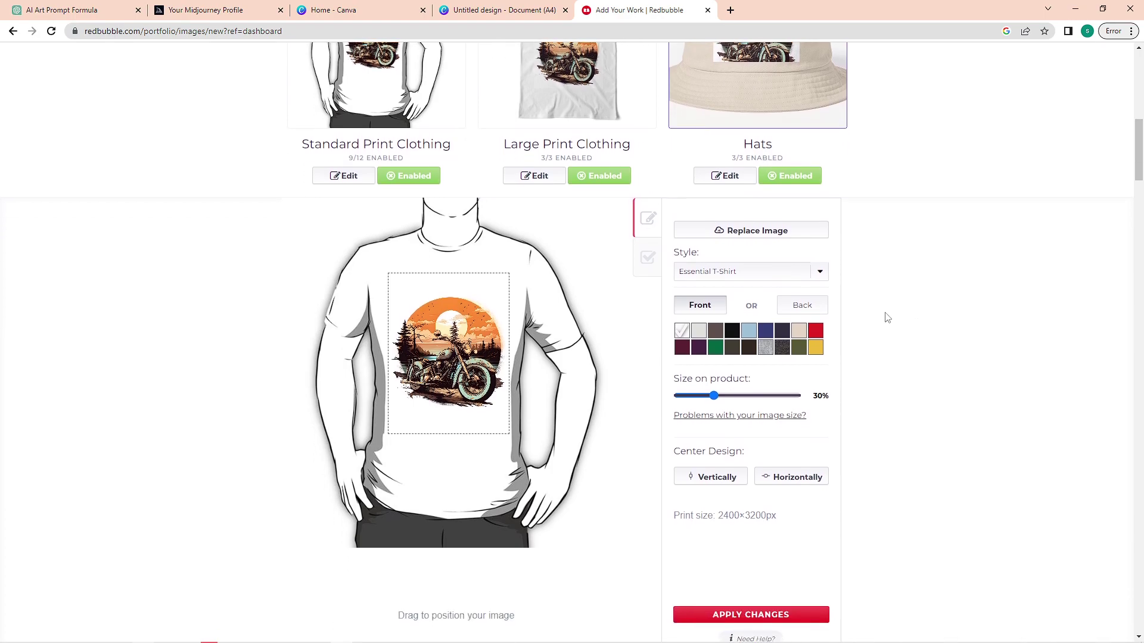
Preview the design on Tank Top, V-Neck, Long Sleeve, Hoodie and Sweatshirt styles.
{"action": "left_click", "coordinate": [819, 273]}
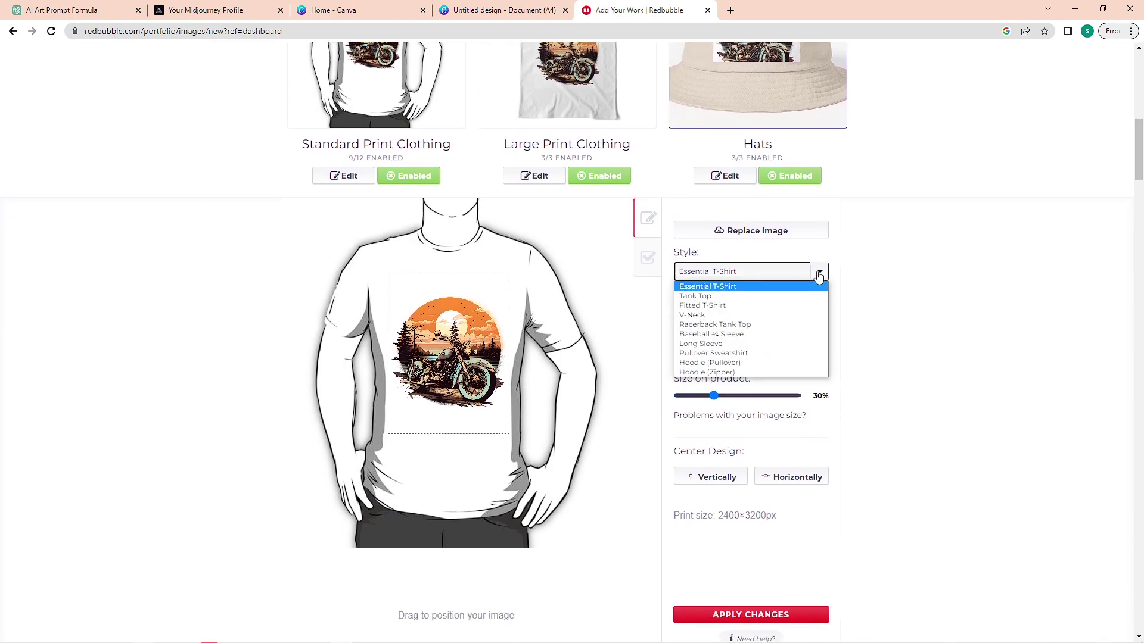
{"action": "left_click", "coordinate": [701, 297]}
{"action": "left_click", "coordinate": [717, 275]}
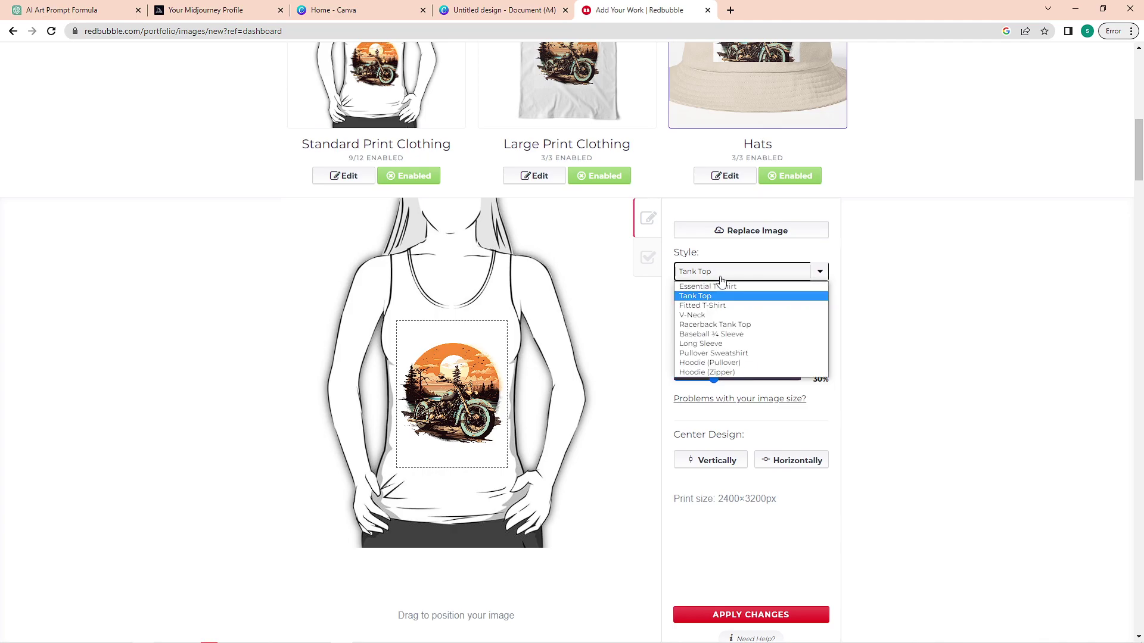
{"action": "left_click", "coordinate": [706, 315]}
{"action": "left_click", "coordinate": [735, 273]}
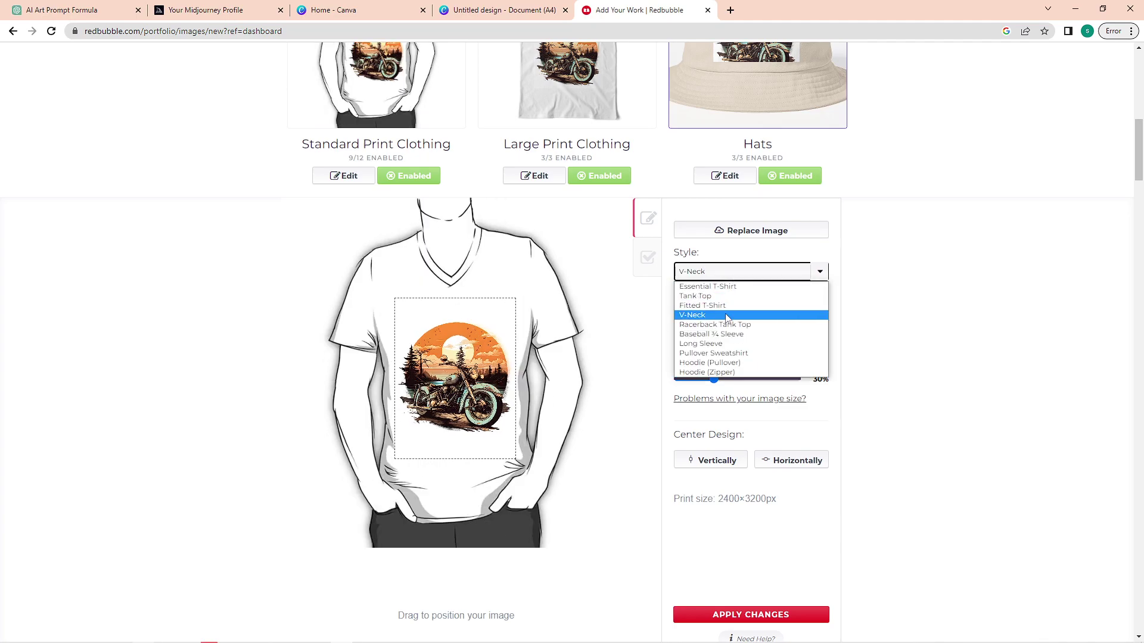
{"action": "left_click", "coordinate": [727, 342]}
{"action": "left_click", "coordinate": [774, 275]}
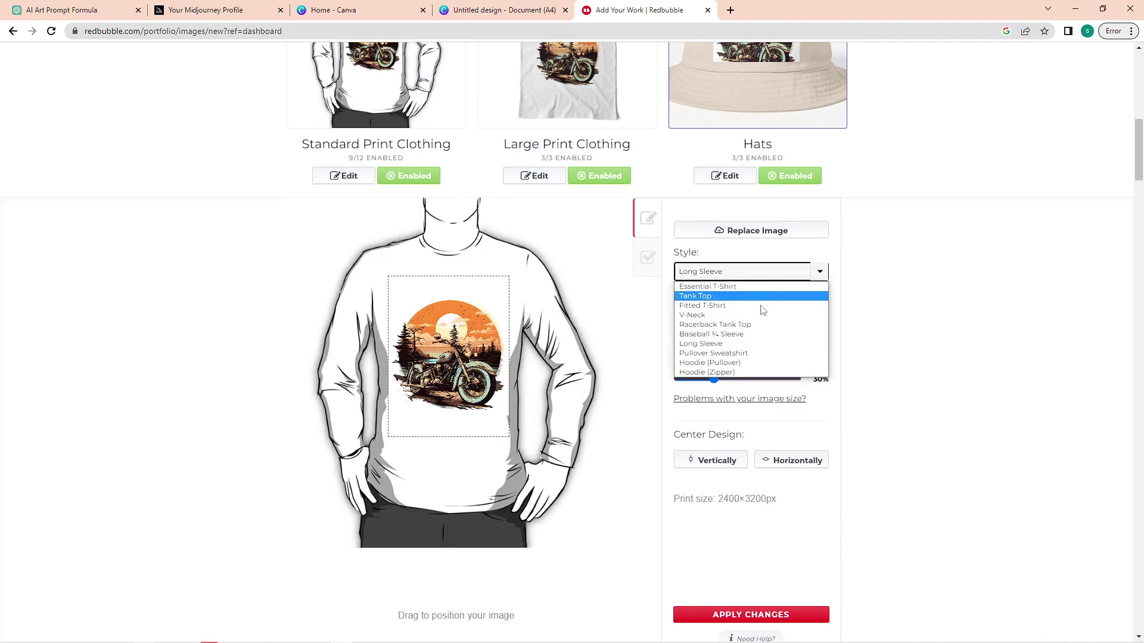
{"action": "left_click", "coordinate": [752, 376]}
{"action": "left_click", "coordinate": [752, 274]}
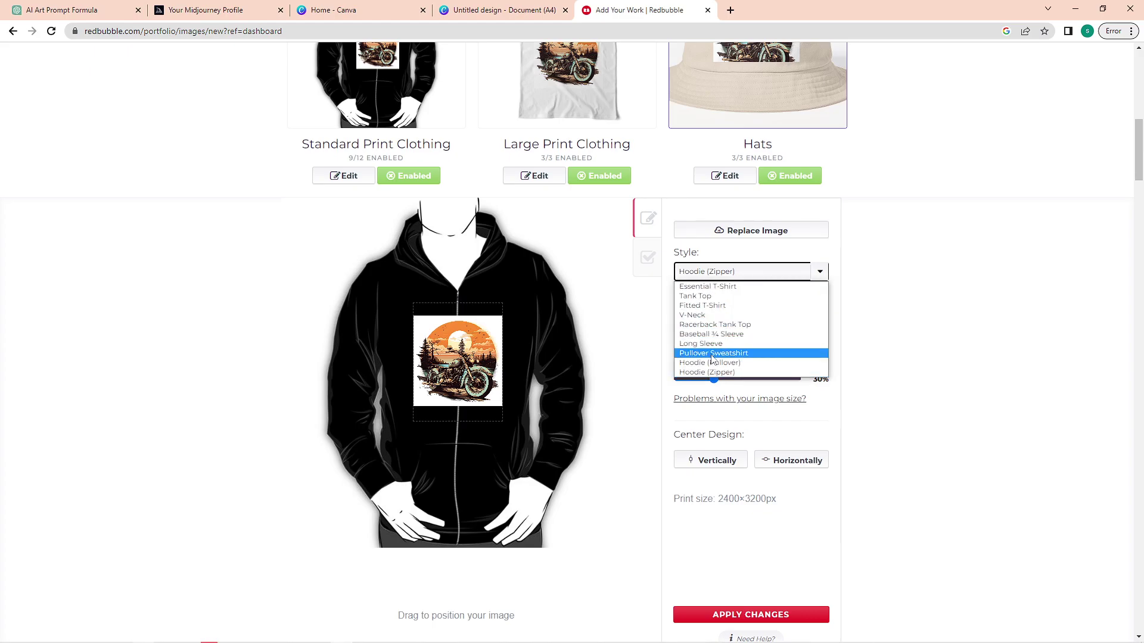
{"action": "left_click", "coordinate": [713, 352]}
Try a white tank top, then switch the preview to the Fitted T-Shirt.
{"action": "left_click", "coordinate": [742, 275]}
{"action": "left_click", "coordinate": [696, 296]}
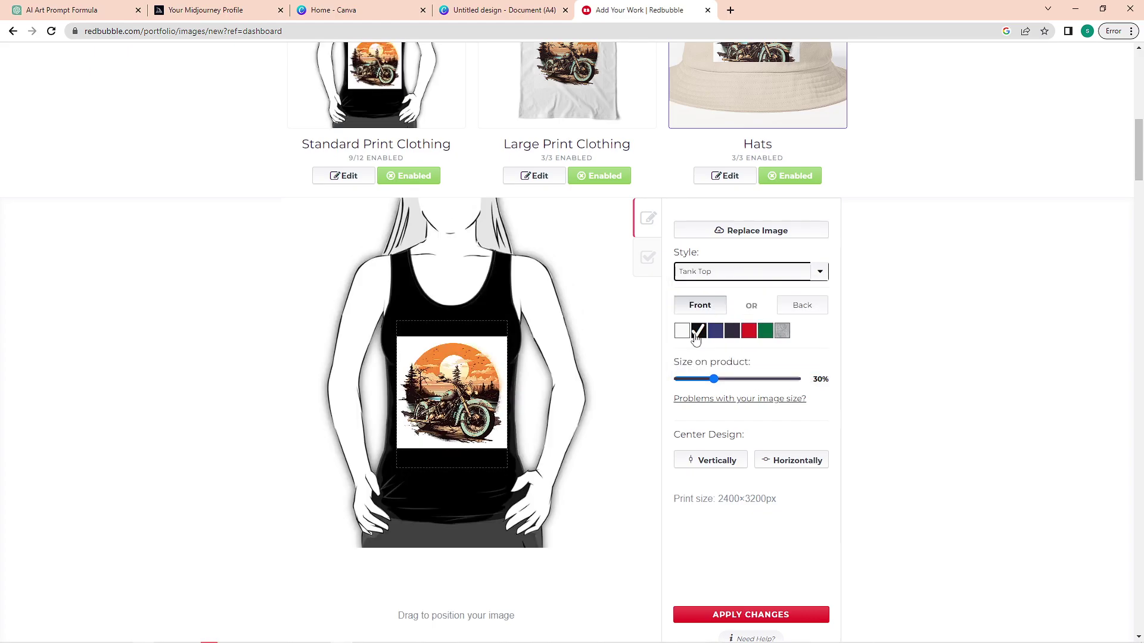
{"action": "left_click", "coordinate": [682, 333]}
{"action": "left_click", "coordinate": [741, 273]}
{"action": "left_click", "coordinate": [695, 320]}
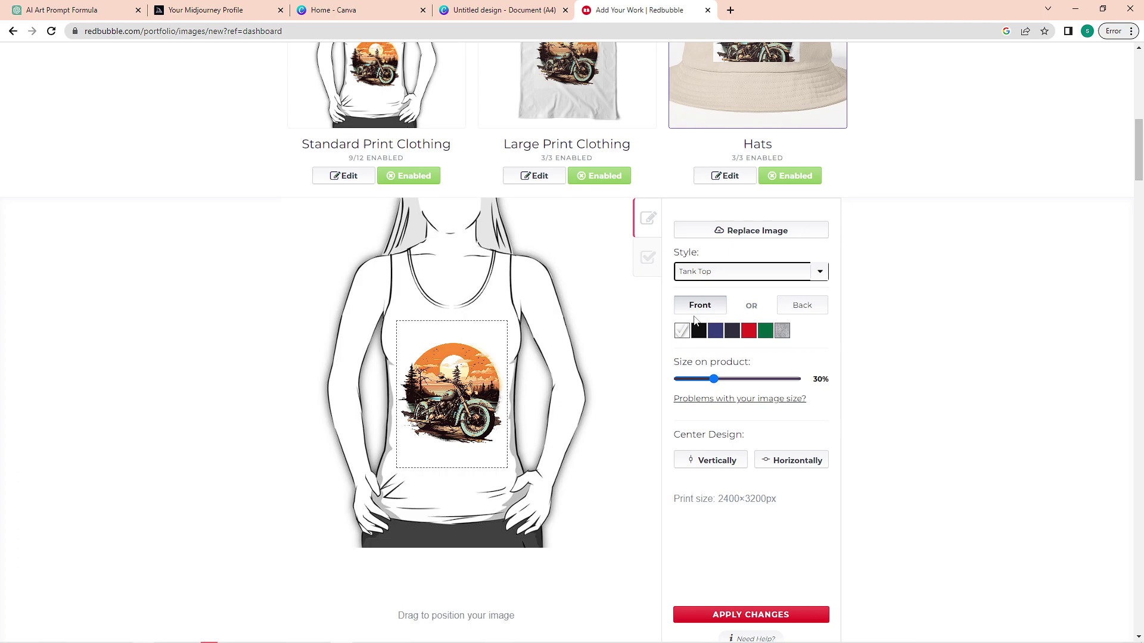
{"action": "left_click", "coordinate": [709, 273]}
{"action": "left_click", "coordinate": [713, 310]}
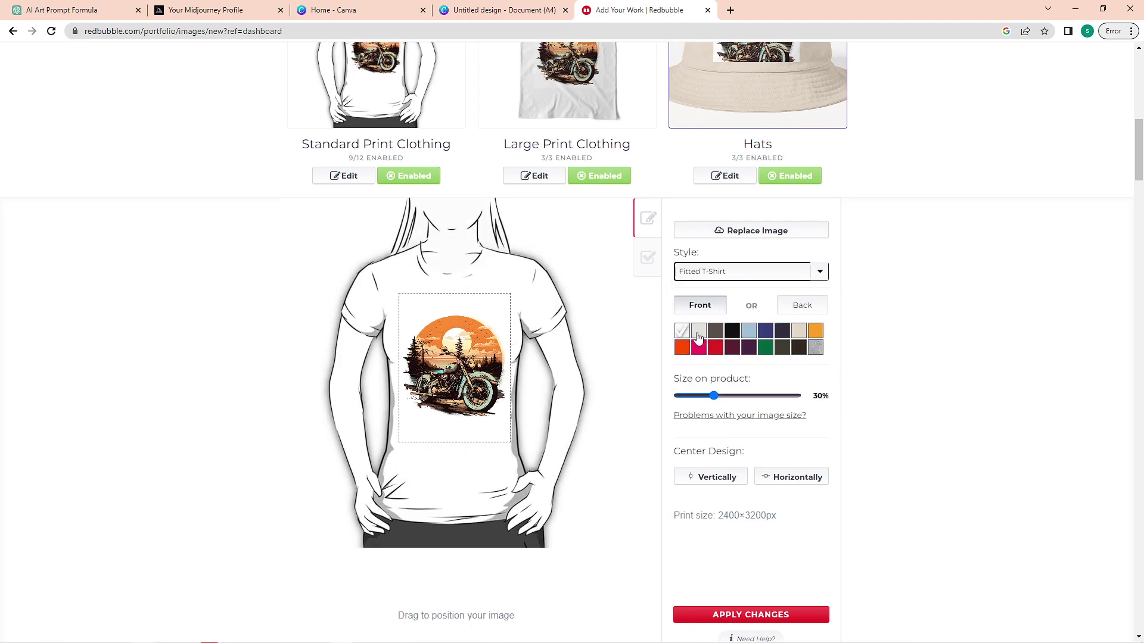
Enter 'sample' as the work's title and paste 'sample' into the tags.
{"action": "scroll", "coordinate": [717, 401], "scroll_direction": "up", "scroll_amount": 10}
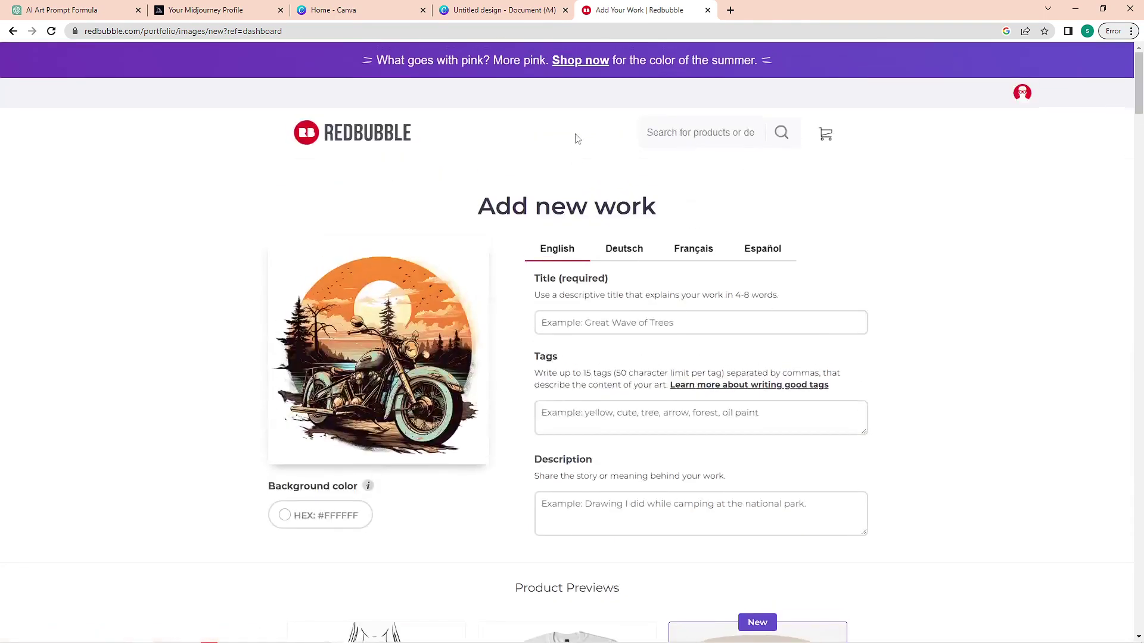
{"action": "left_click", "coordinate": [591, 326]}
{"action": "type", "text": "sample"}
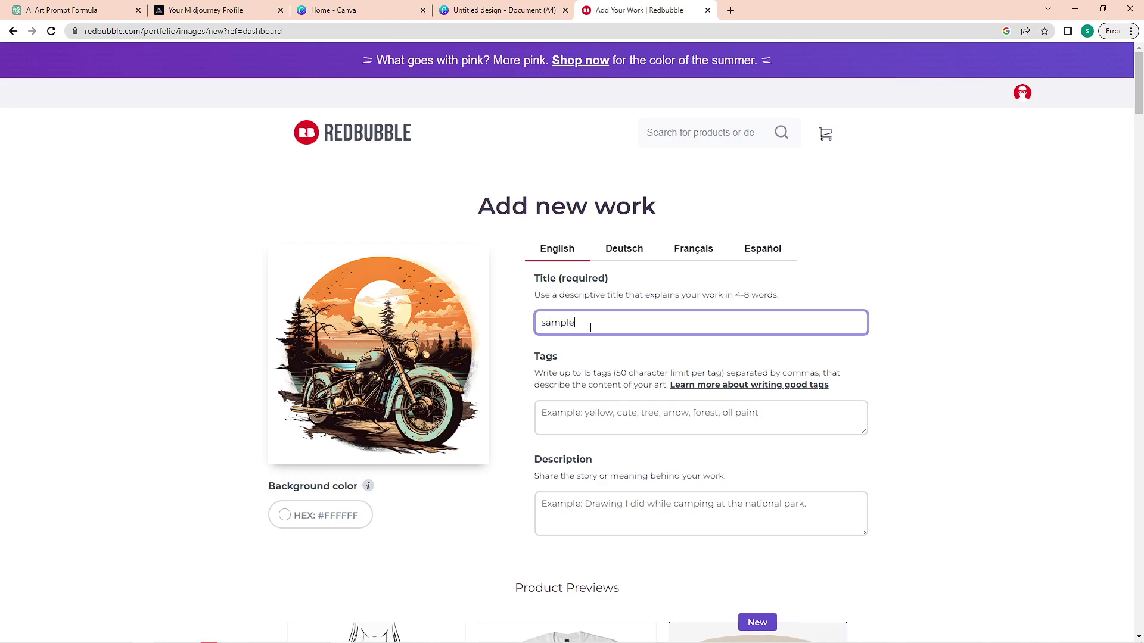
{"action": "left_click", "coordinate": [581, 417]}
{"action": "type", "text": "sample"}
{"action": "left_click", "coordinate": [593, 507]}
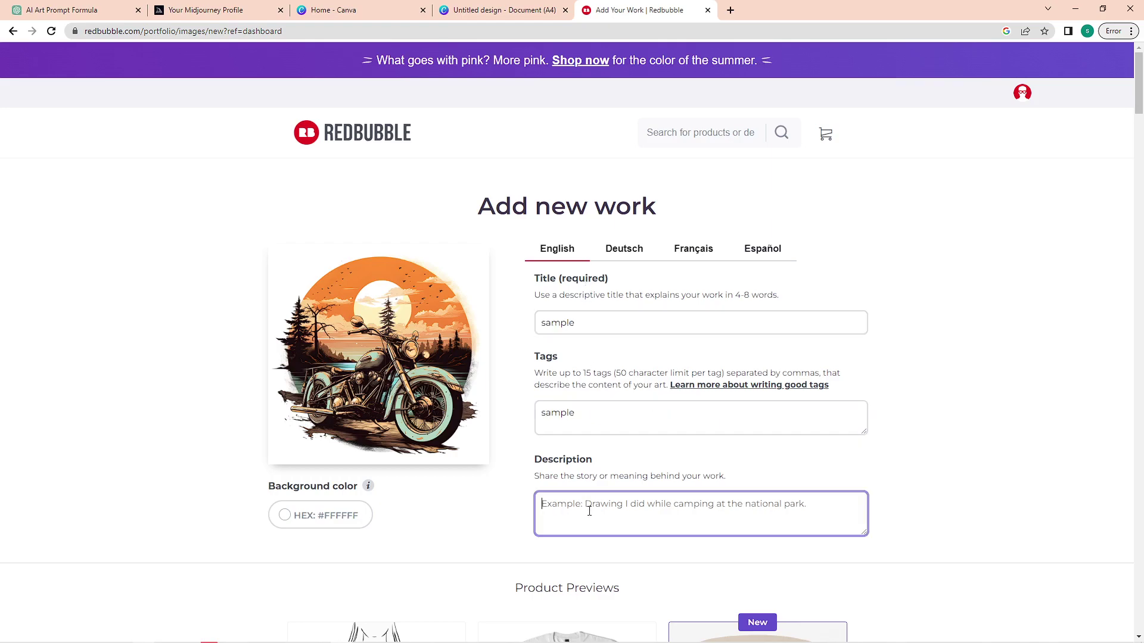